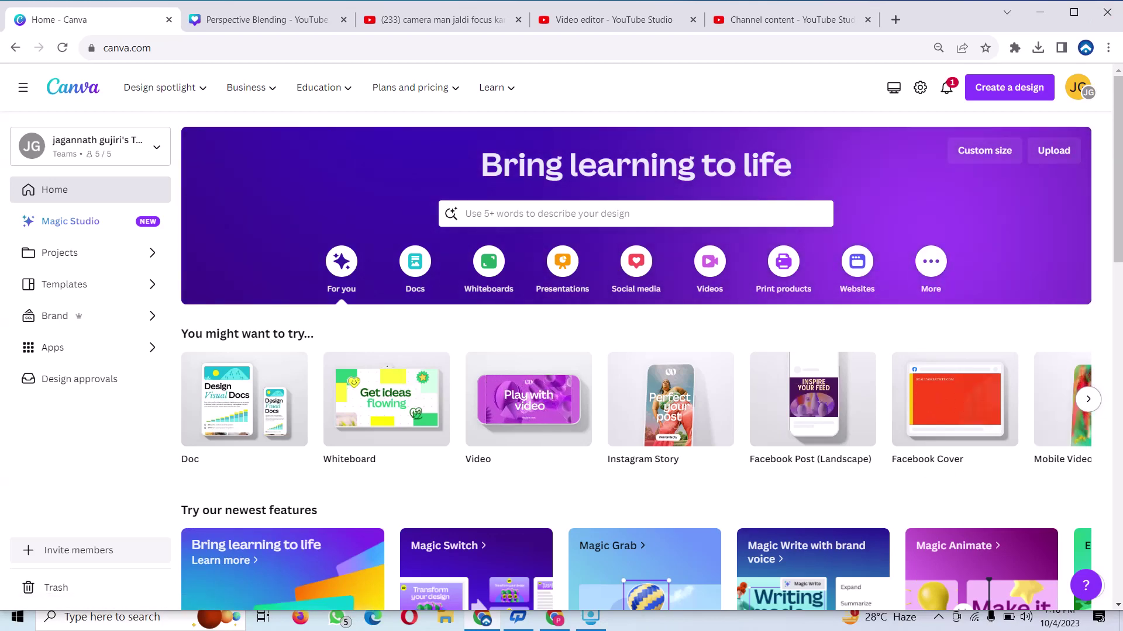
- Scroll the suggested designs until YouTube Thumbnail (1280 × 720 px) comes into view
{"action": "scroll", "coordinate": [636, 399], "scroll_direction": "right", "scroll_amount": 5}
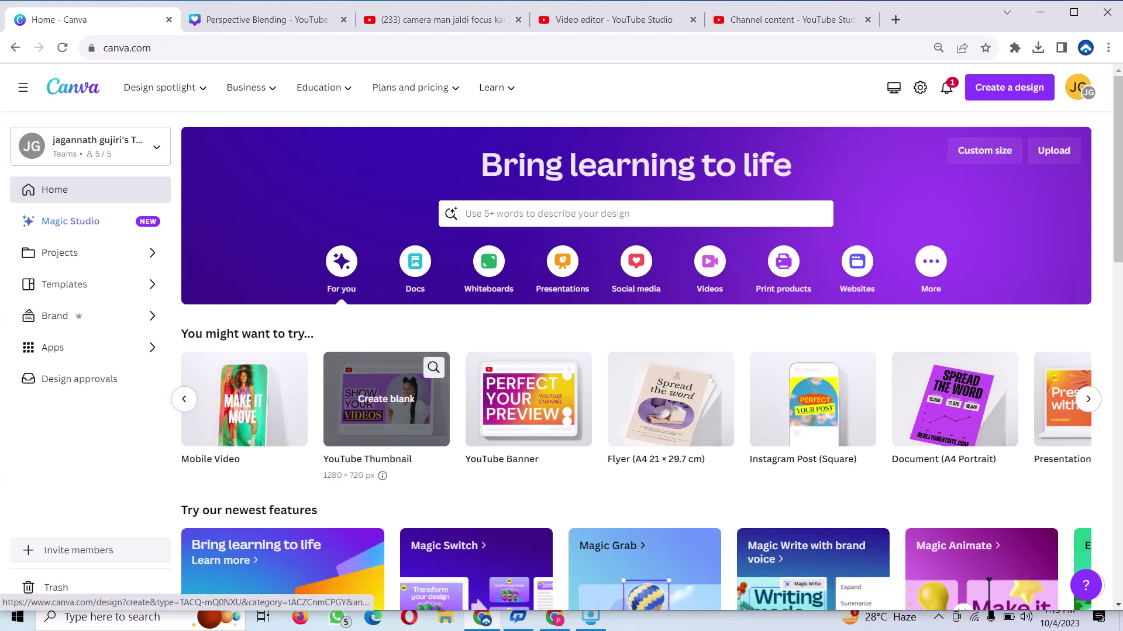
- Create a blank YouTube Thumbnail and fill its page background with the brand-kit green
{"action": "left_click", "coordinate": [386, 399]}
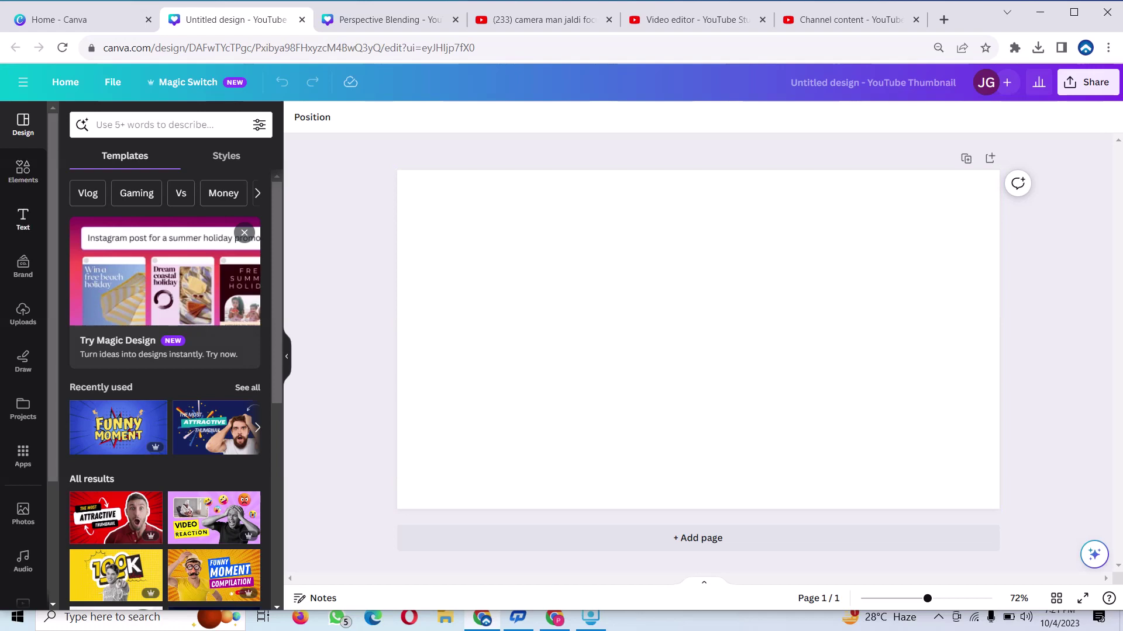
{"action": "left_click", "coordinate": [696, 339]}
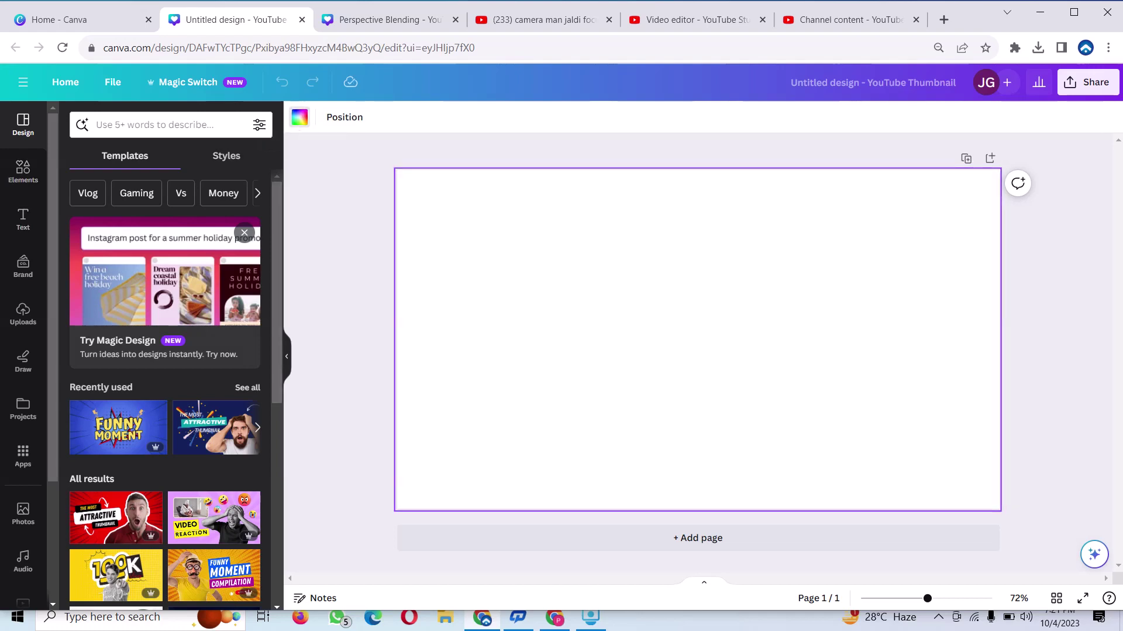
{"action": "left_click", "coordinate": [300, 116]}
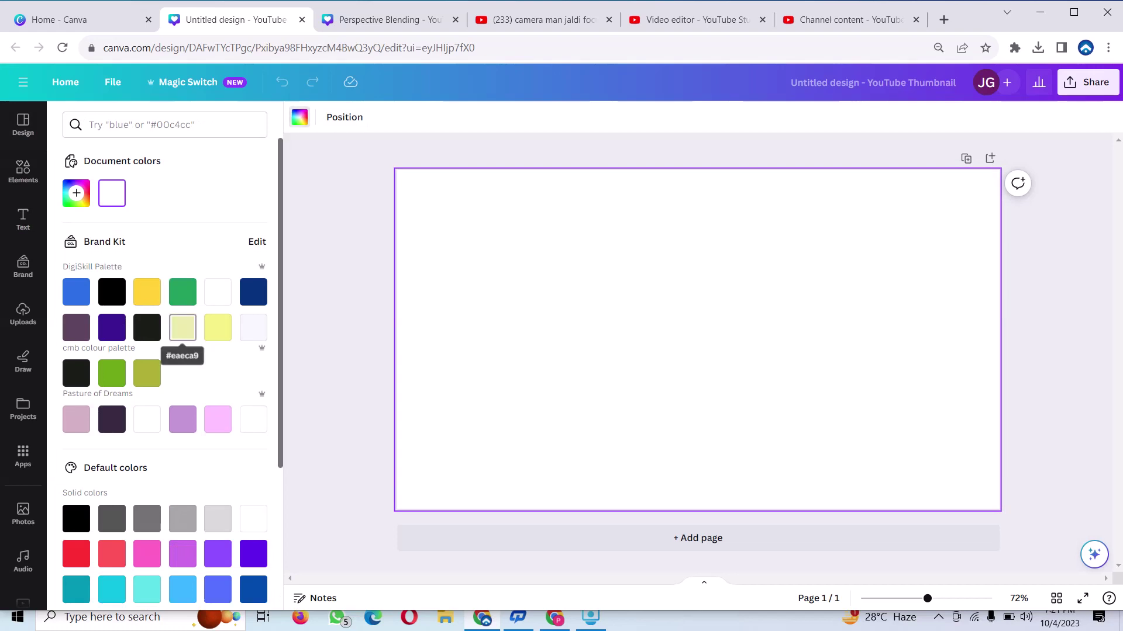
{"action": "scroll", "coordinate": [182, 328], "scroll_direction": "down", "scroll_amount": 2}
{"action": "scroll", "coordinate": [183, 327], "scroll_direction": "up", "scroll_amount": 1}
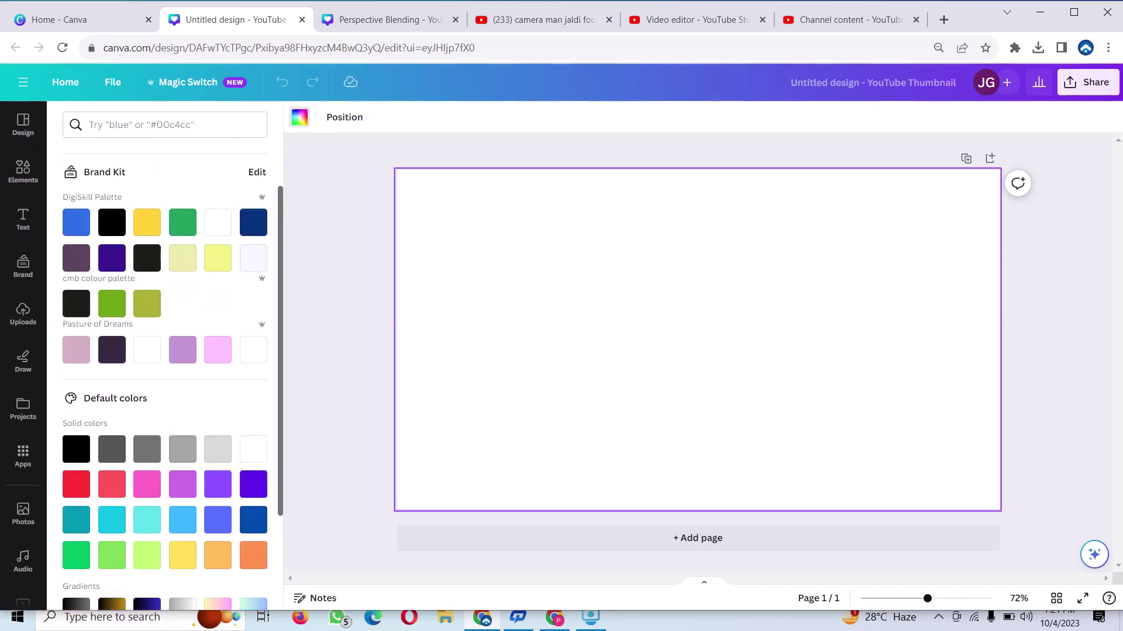
{"action": "left_click", "coordinate": [112, 304]}
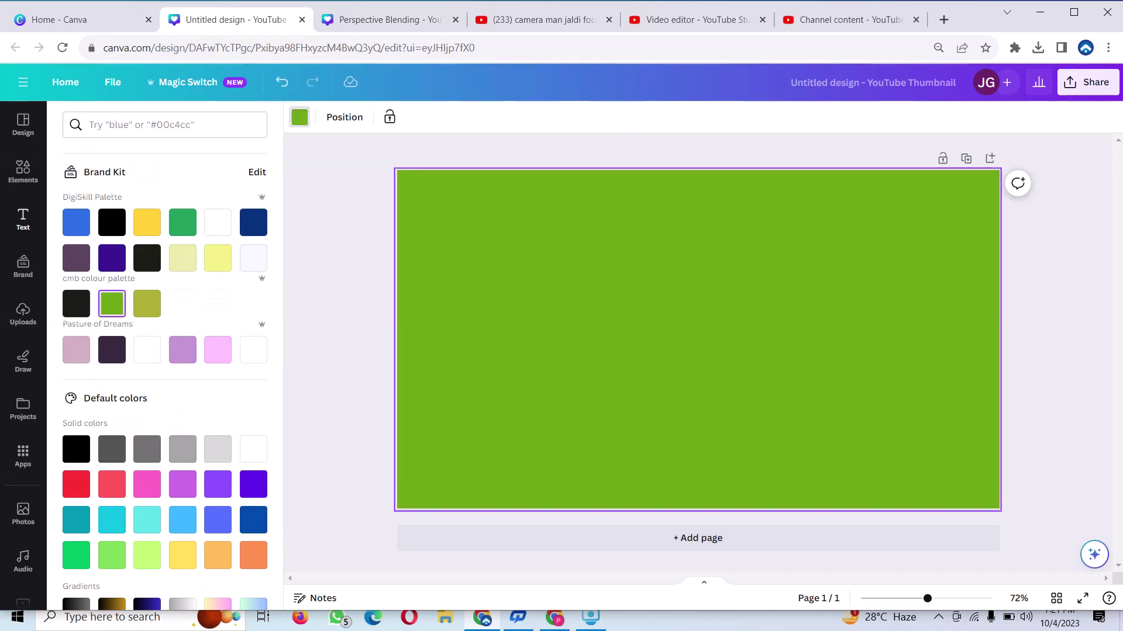
{"action": "left_click", "coordinate": [23, 171]}
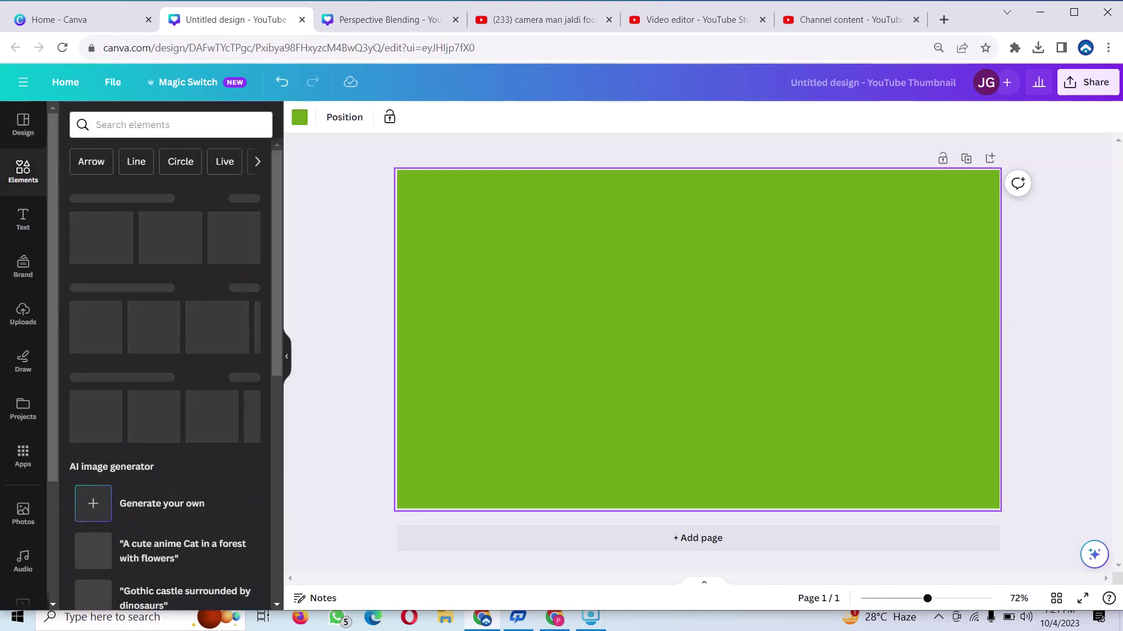
- Search elements for 'head', filter to Photos, and add the smiling man-with-glasses portrait
{"action": "left_click", "coordinate": [169, 124]}
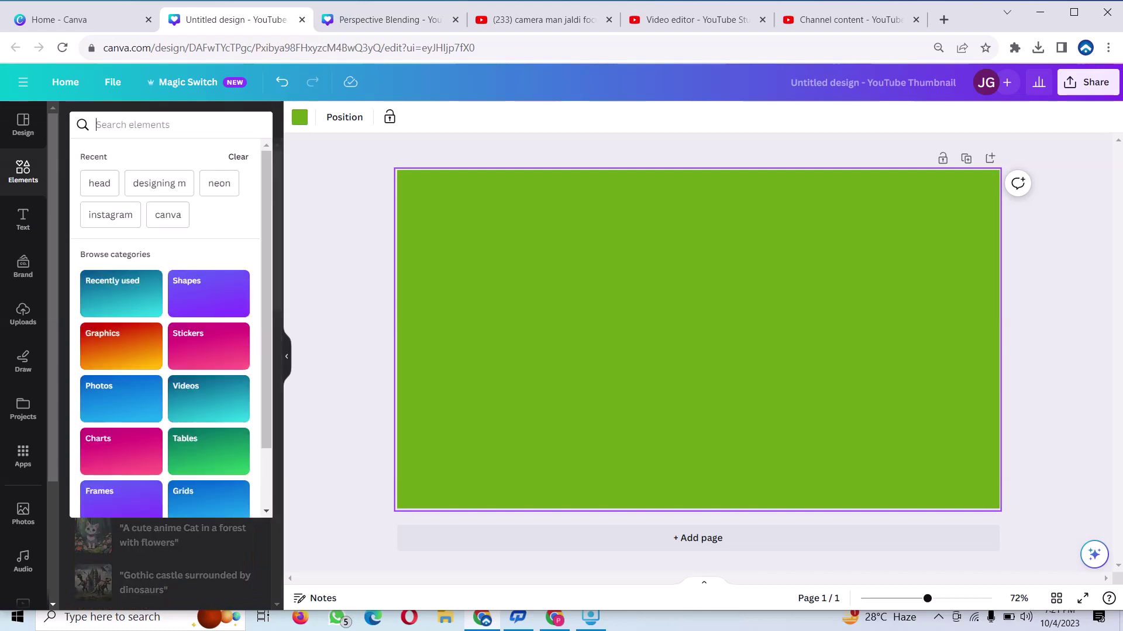
{"action": "type", "text": "hea"}
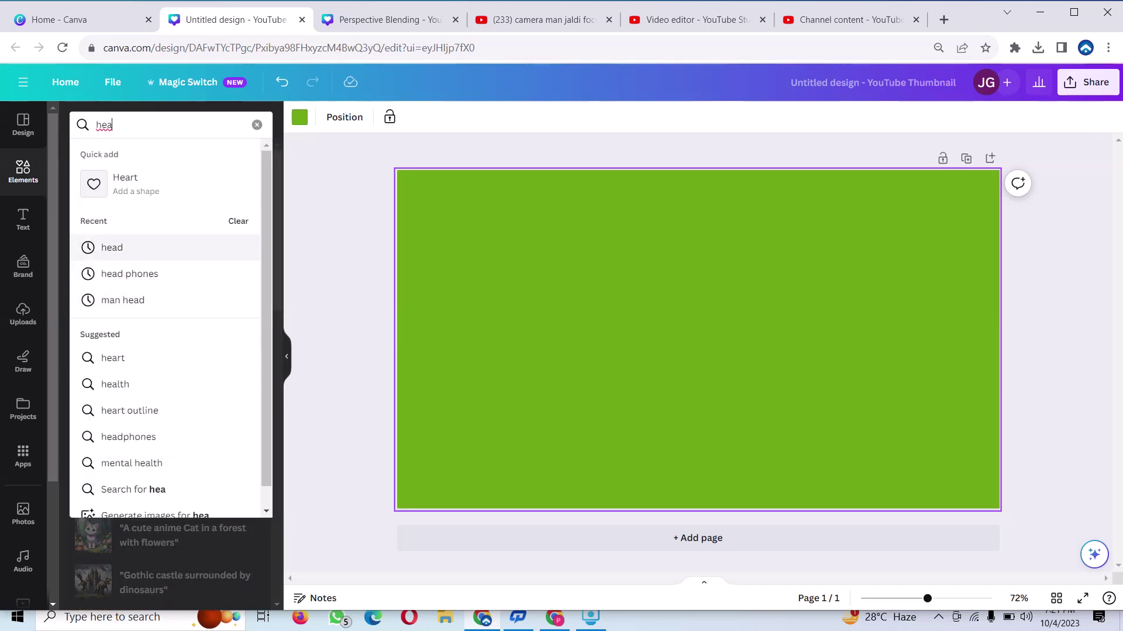
{"action": "left_click", "coordinate": [112, 247]}
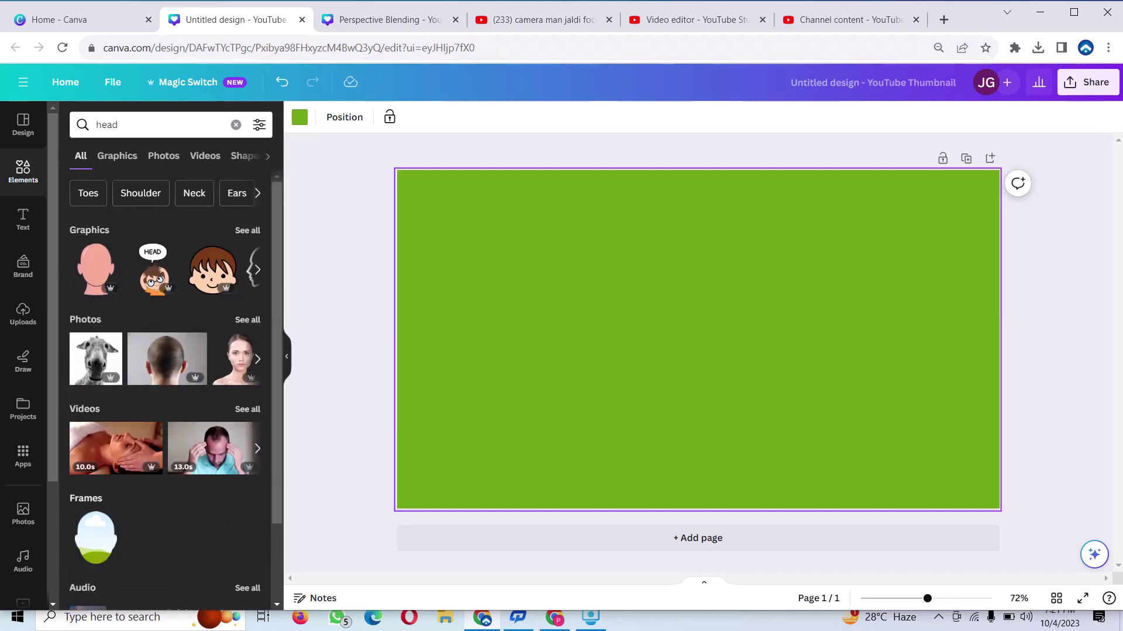
{"action": "left_click", "coordinate": [247, 319]}
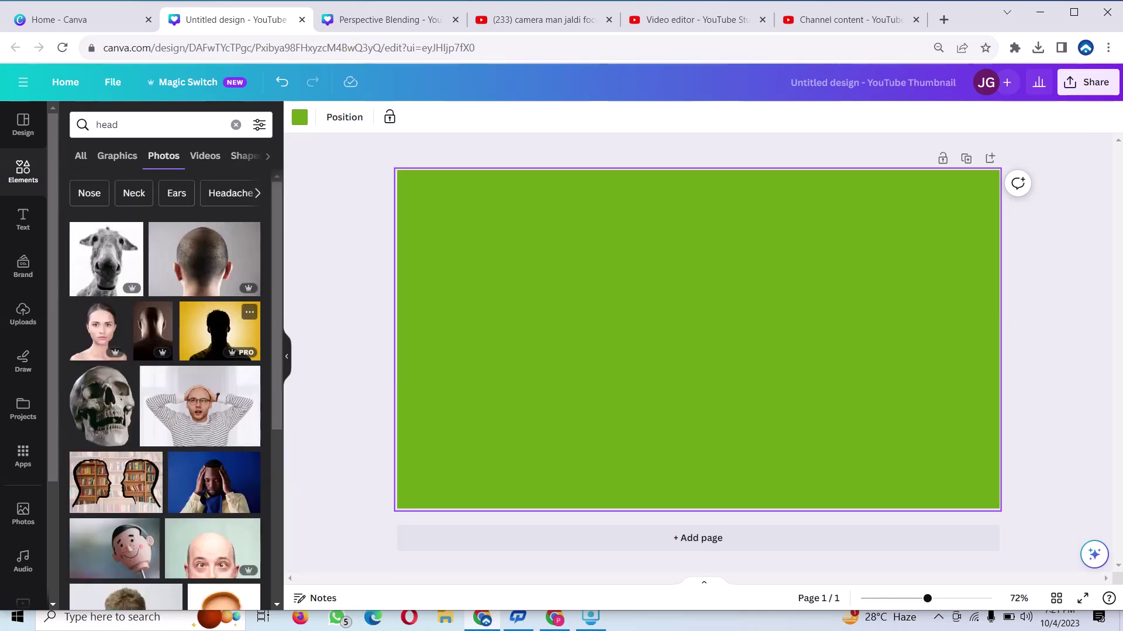
{"action": "scroll", "coordinate": [222, 351], "scroll_direction": "down", "scroll_amount": 3}
{"action": "scroll", "coordinate": [222, 351], "scroll_direction": "down", "scroll_amount": 3}
{"action": "scroll", "coordinate": [222, 351], "scroll_direction": "down", "scroll_amount": 2}
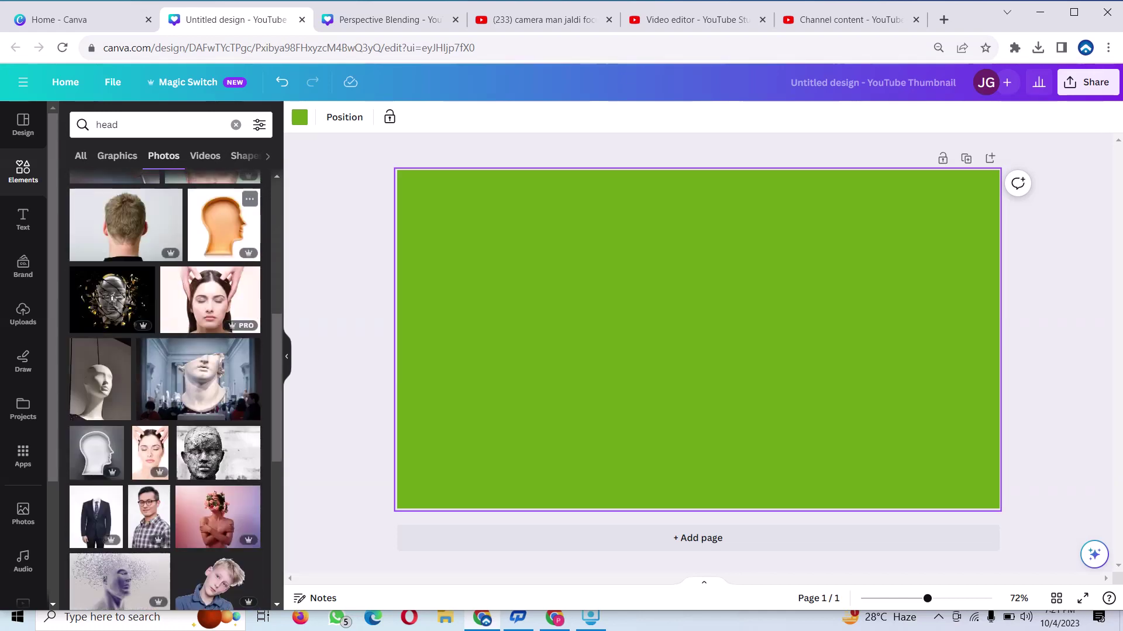
{"action": "scroll", "coordinate": [165, 390], "scroll_direction": "down", "scroll_amount": 2}
{"action": "scroll", "coordinate": [165, 390], "scroll_direction": "down", "scroll_amount": 4}
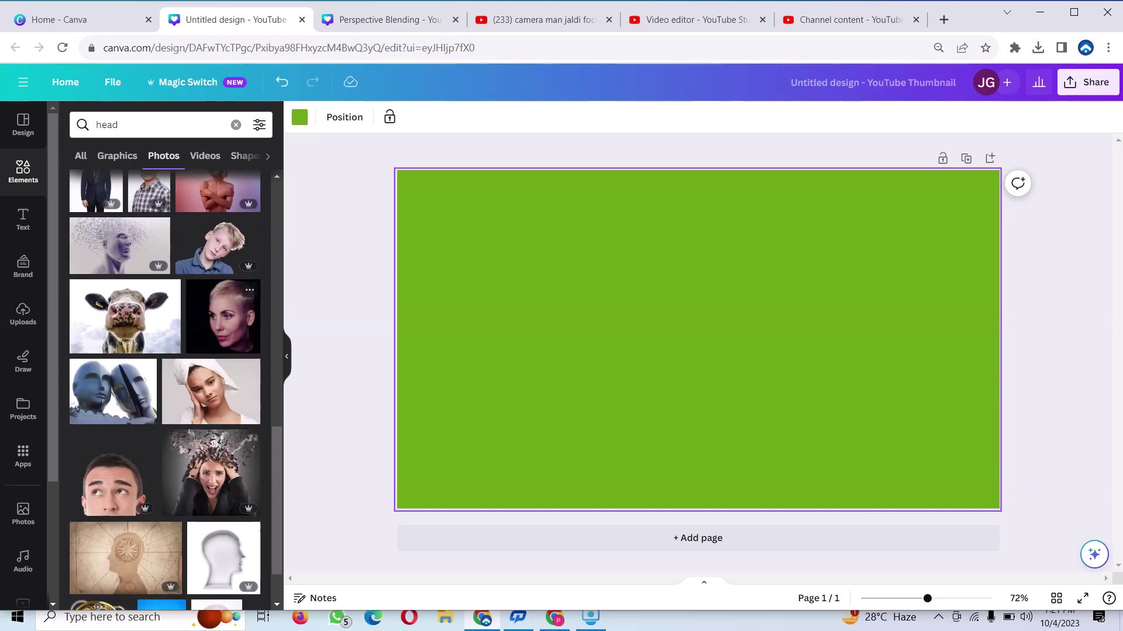
{"action": "scroll", "coordinate": [165, 390], "scroll_direction": "down", "scroll_amount": 1}
{"action": "scroll", "coordinate": [165, 390], "scroll_direction": "down", "scroll_amount": 2}
{"action": "scroll", "coordinate": [165, 390], "scroll_direction": "down", "scroll_amount": 2}
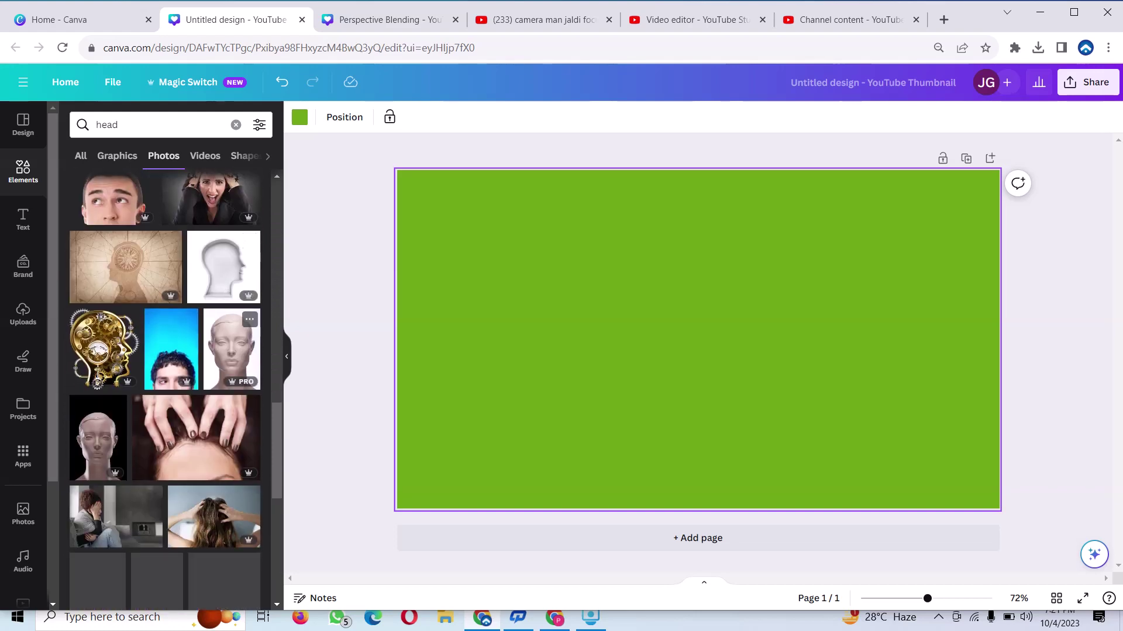
{"action": "scroll", "coordinate": [165, 390], "scroll_direction": "down", "scroll_amount": 2}
{"action": "scroll", "coordinate": [165, 350], "scroll_direction": "down", "scroll_amount": 1}
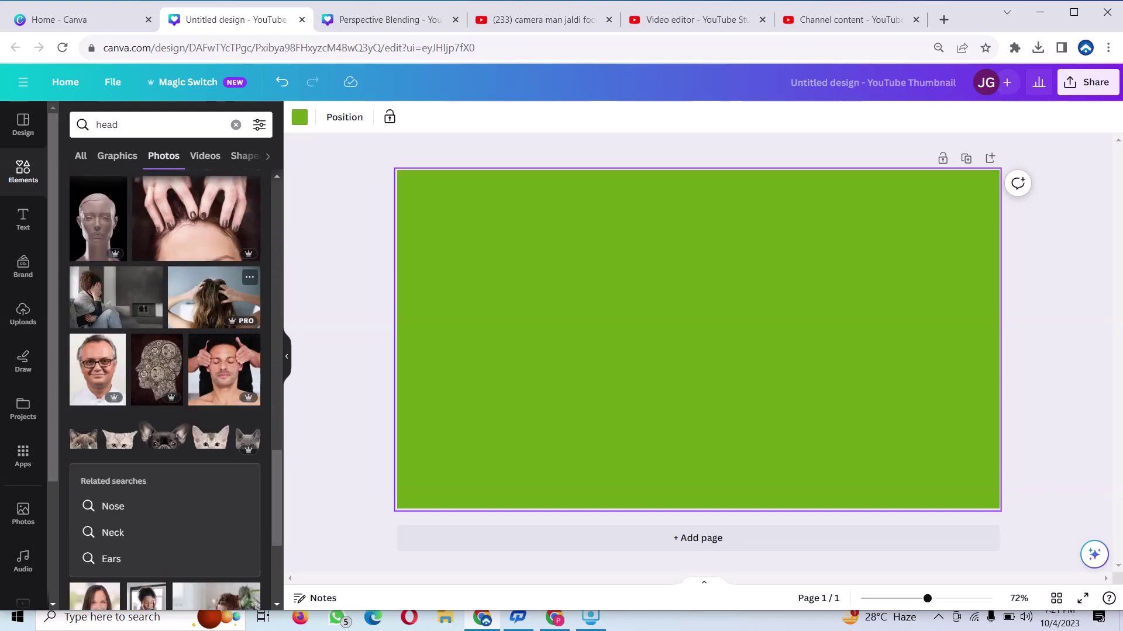
{"action": "scroll", "coordinate": [164, 351], "scroll_direction": "down", "scroll_amount": 4}
{"action": "scroll", "coordinate": [165, 351], "scroll_direction": "up", "scroll_amount": 1}
{"action": "scroll", "coordinate": [165, 351], "scroll_direction": "up", "scroll_amount": 1}
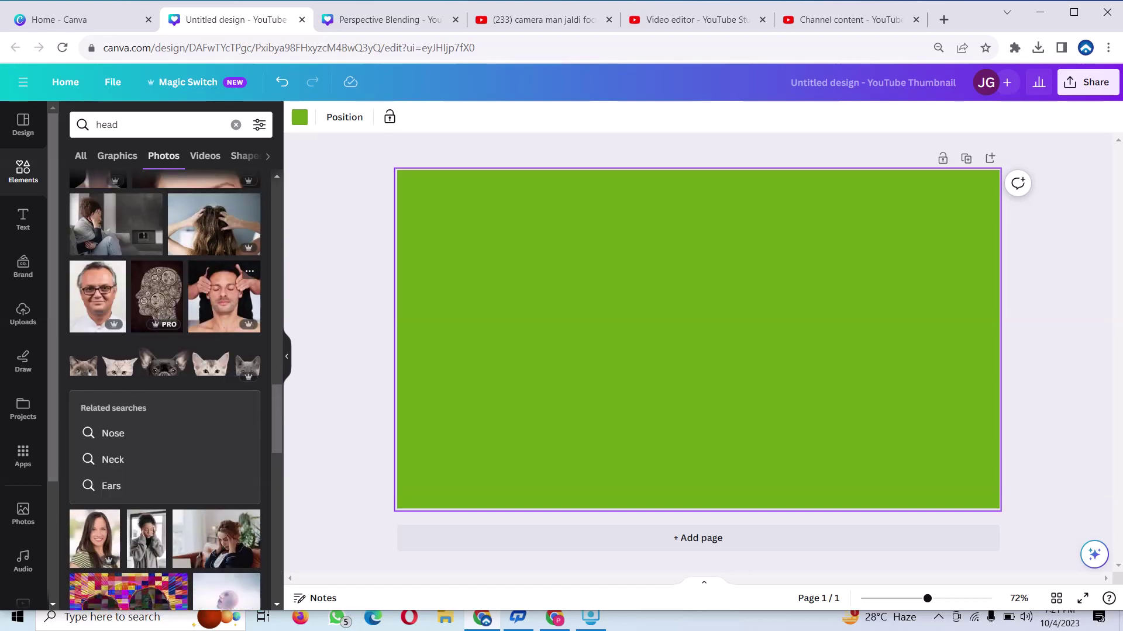
{"action": "left_click", "coordinate": [97, 297]}
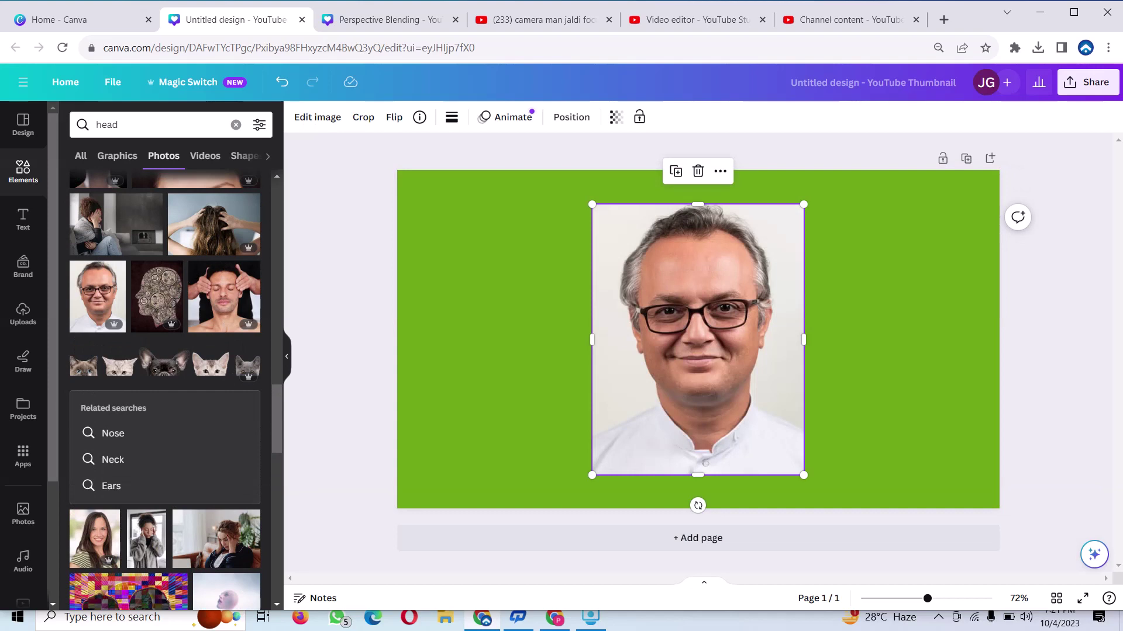
- Strip the white background from the man's portrait using Background Remover
{"action": "left_click", "coordinate": [318, 117]}
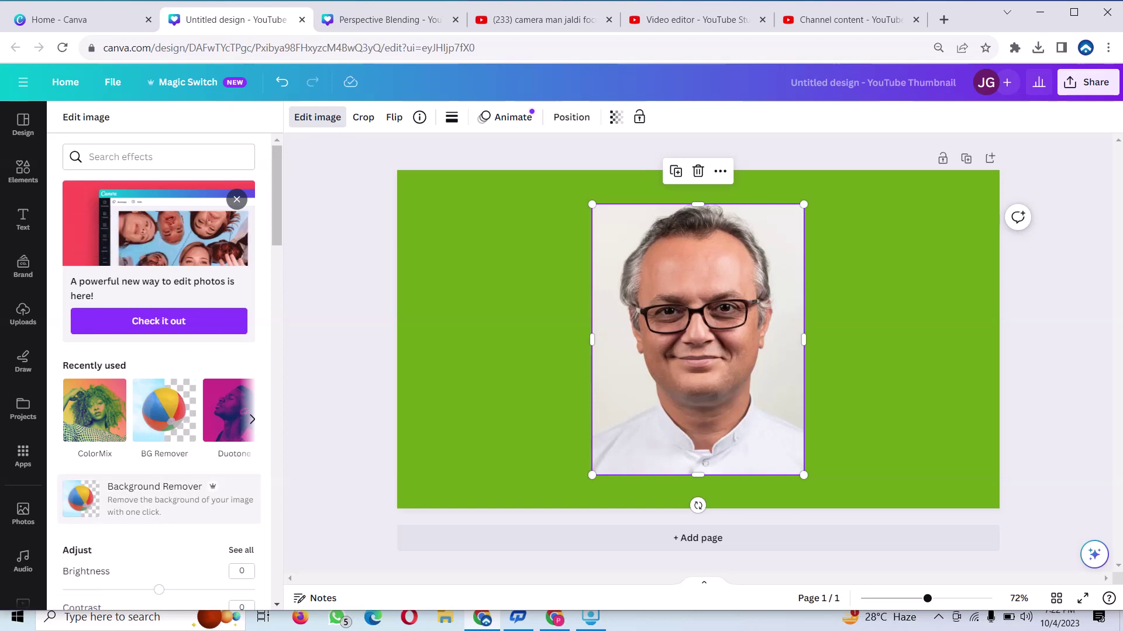
{"action": "left_click", "coordinate": [155, 499]}
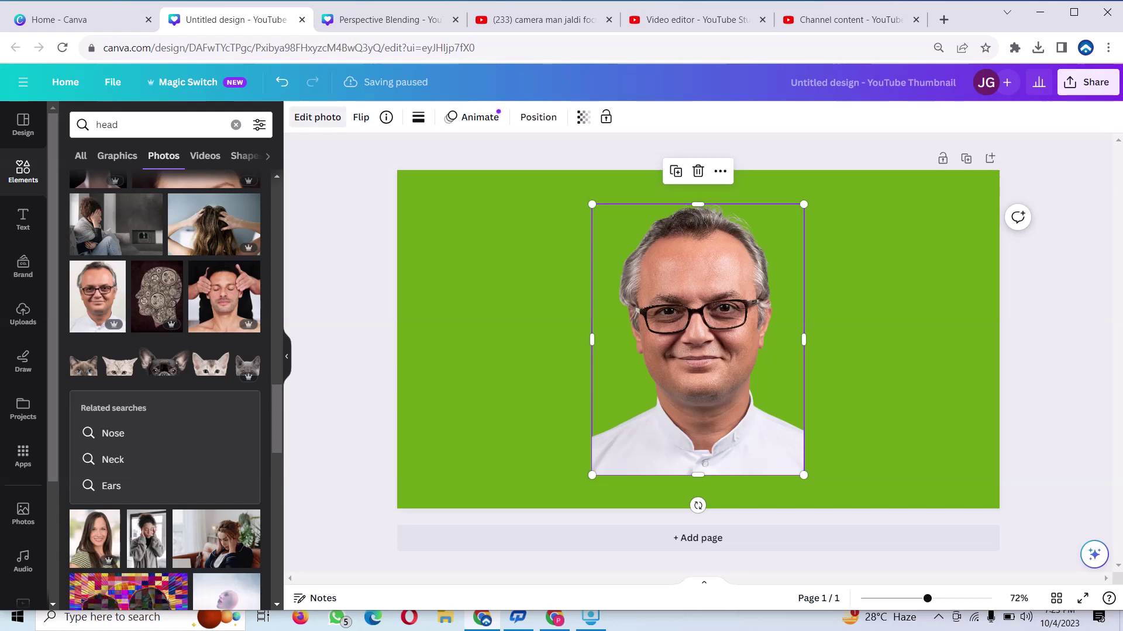
{"action": "left_click", "coordinate": [318, 117]}
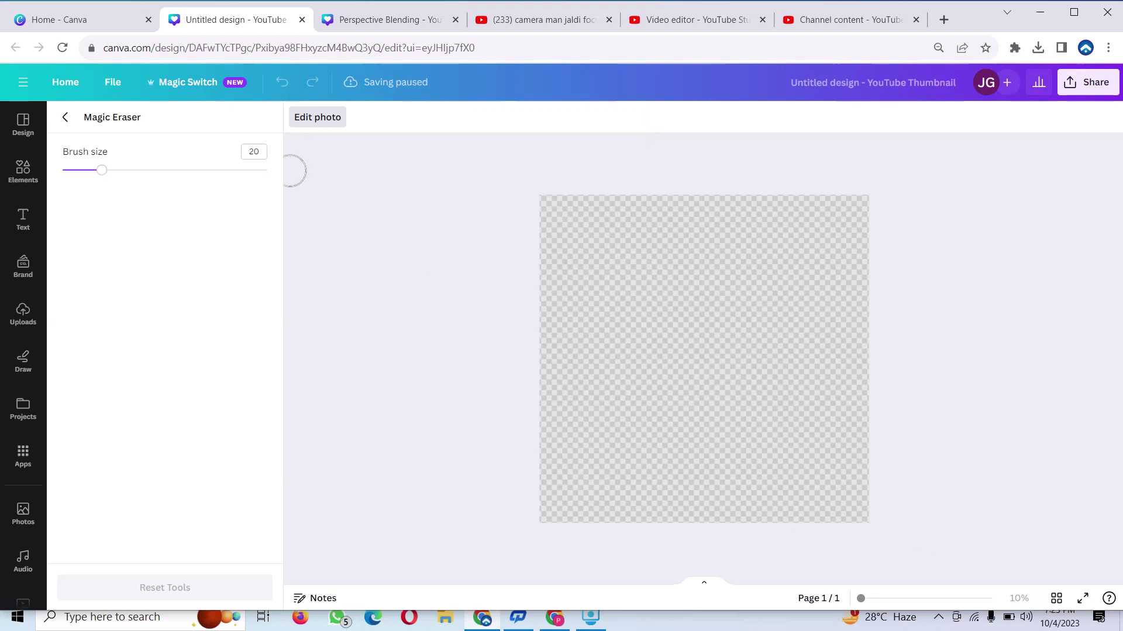
- Reduce the Magic Eraser brush size to 13 and reload the editor with F5
{"action": "left_click_drag", "start_coordinate": [102, 170], "coordinate": [87, 170]}
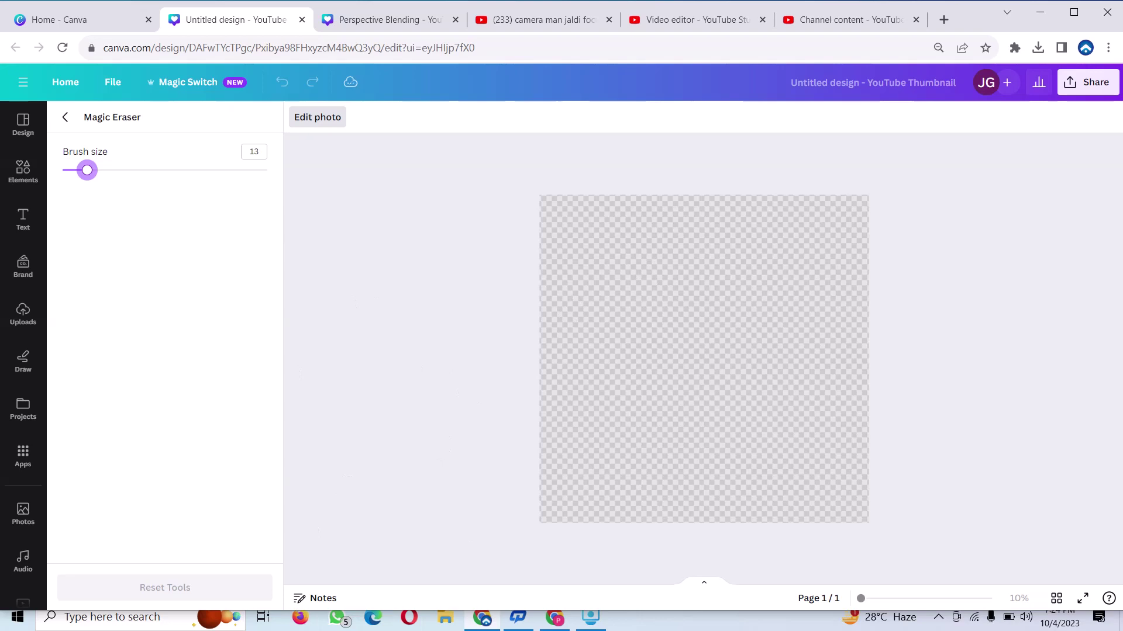
{"action": "key", "text": "F5"}
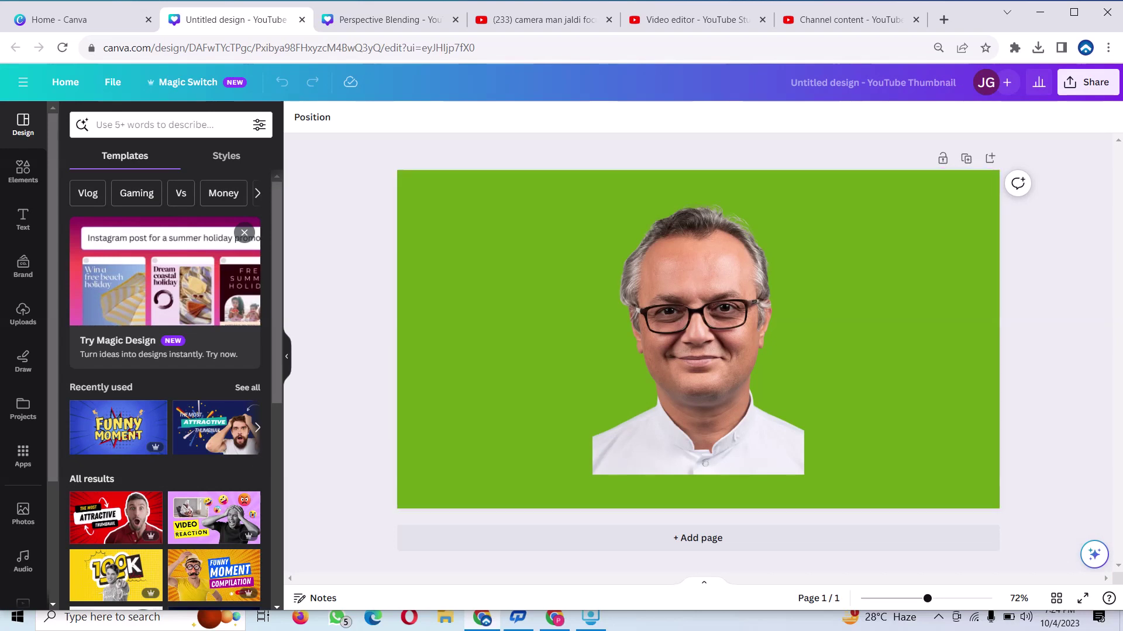
- Start Magic Eraser on the cut-out photo and brush over the man's neck and shirt
{"action": "left_click", "coordinate": [697, 339]}
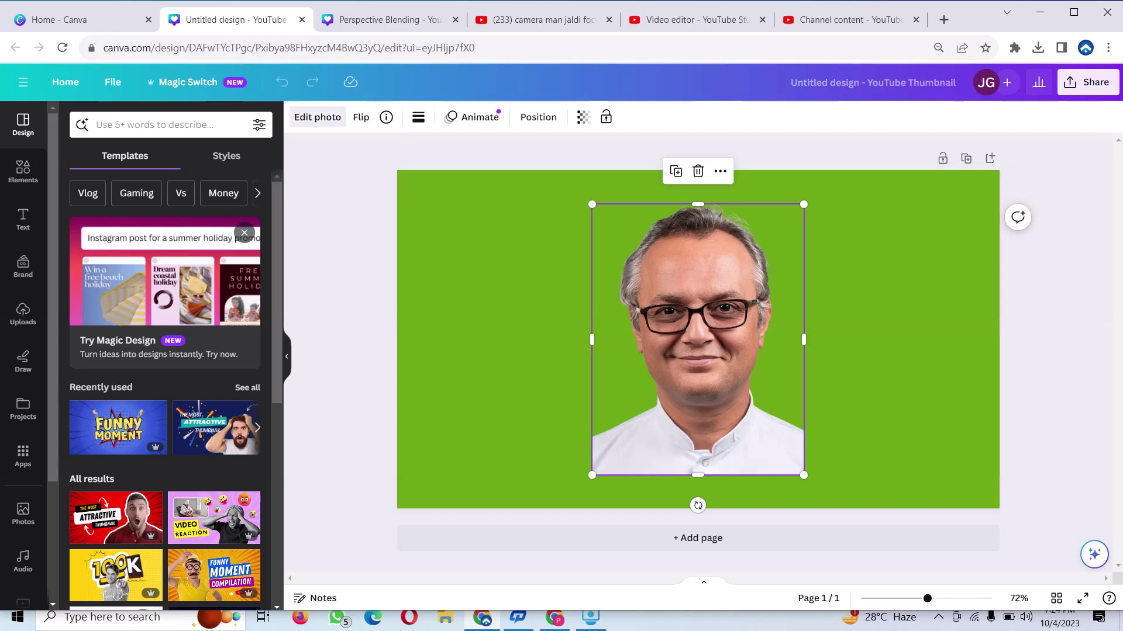
{"action": "left_click", "coordinate": [317, 117]}
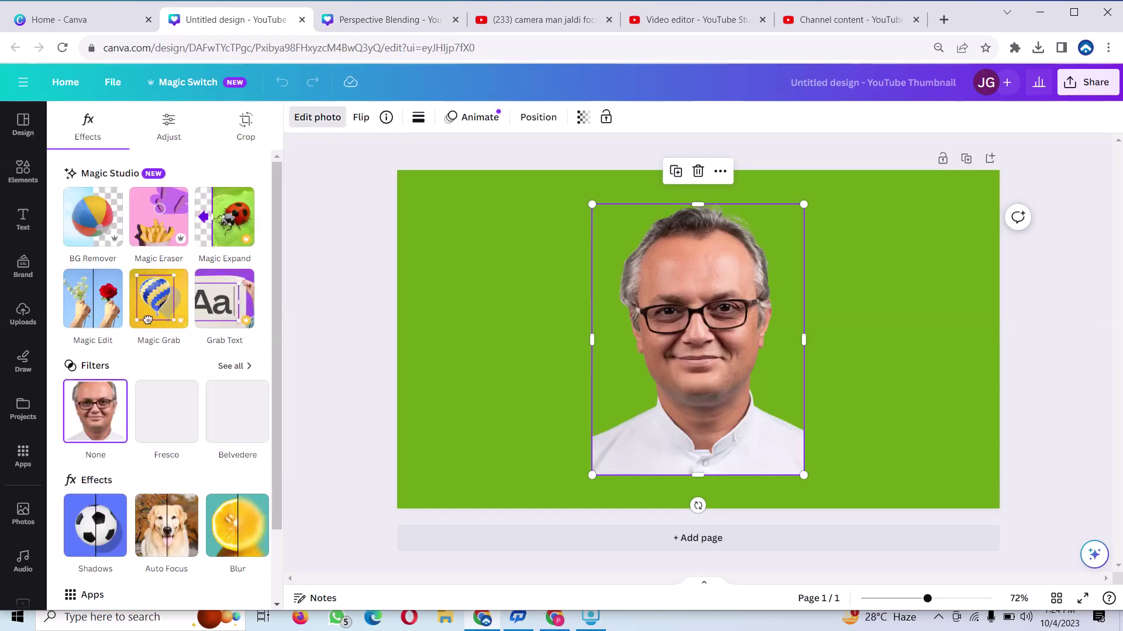
{"action": "left_click", "coordinate": [158, 216]}
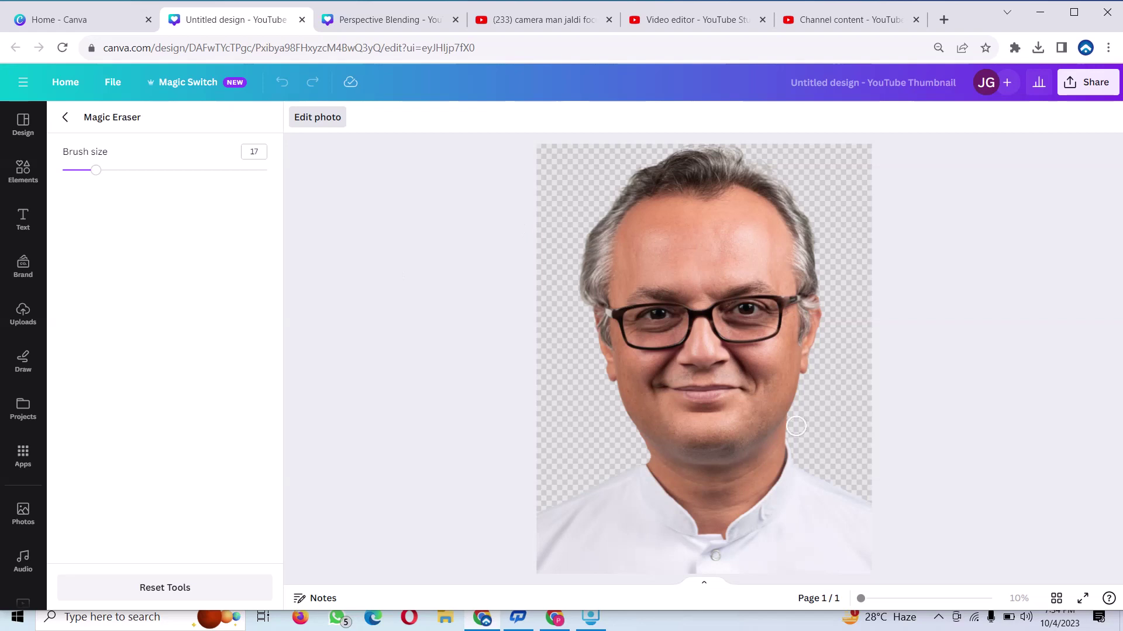
{"action": "mouse_move", "coordinate": [796, 426]}
{"action": "left_mouse_down"}
{"action": "mouse_move", "coordinate": [751, 468]}
{"action": "mouse_move", "coordinate": [686, 477]}
{"action": "mouse_move", "coordinate": [646, 469]}
{"action": "mouse_move", "coordinate": [713, 495]}
{"action": "mouse_move", "coordinate": [746, 467]}
{"action": "mouse_move", "coordinate": [791, 454]}
{"action": "mouse_move", "coordinate": [758, 456]}
{"action": "left_mouse_up"}
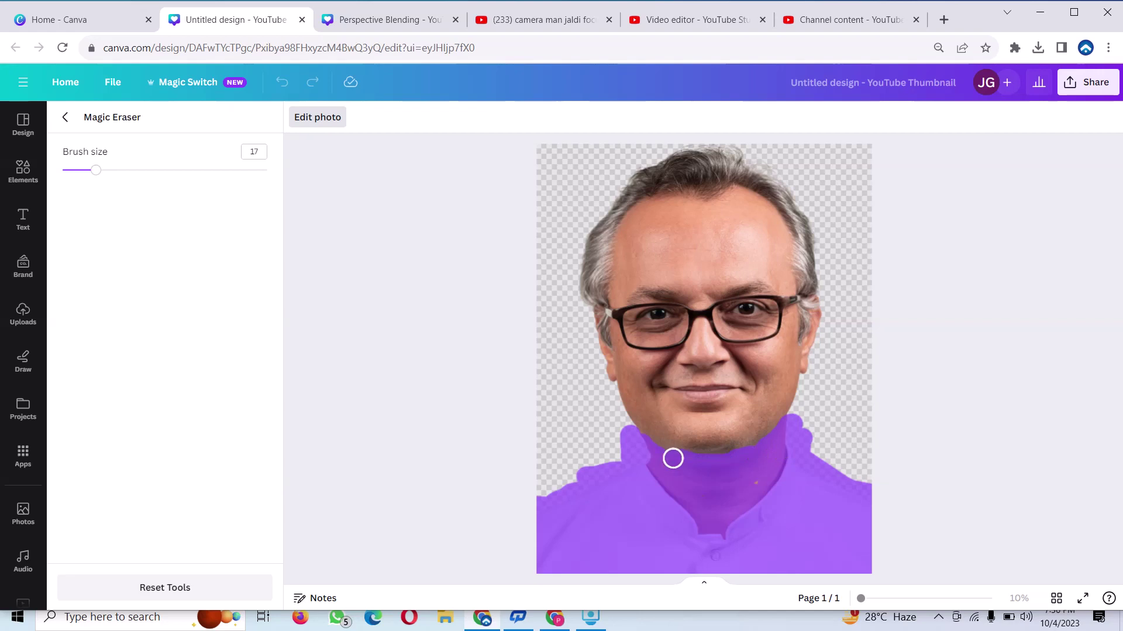
- Apply the erase so the neck and shirt disappear, leaving only the head, and exit Magic Eraser
{"action": "left_click", "coordinate": [626, 448]}
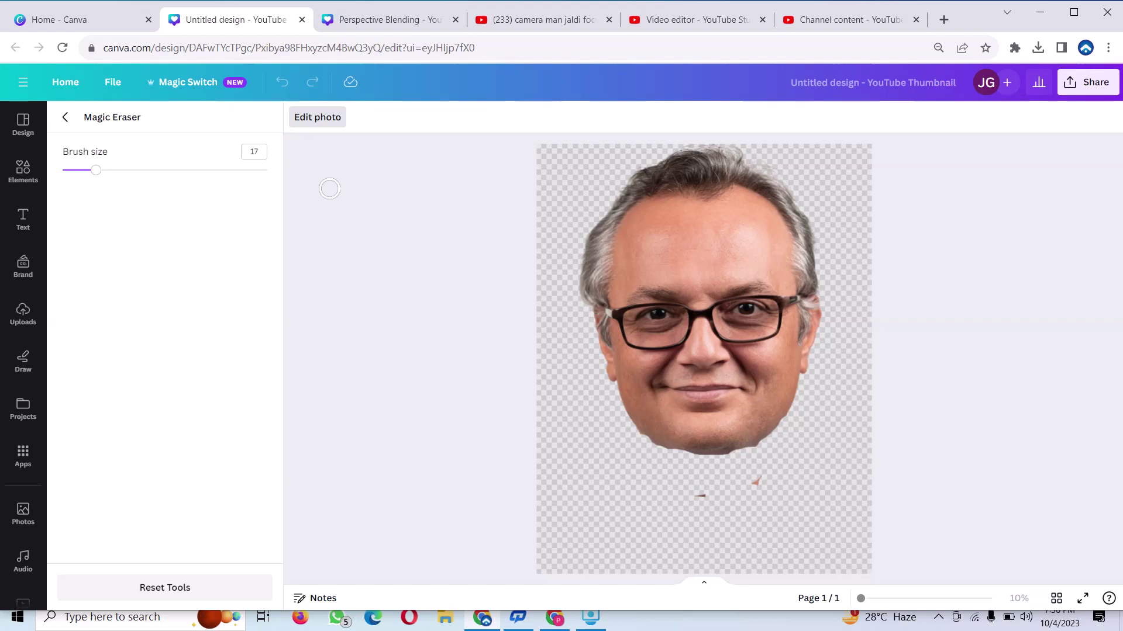
{"action": "scroll", "coordinate": [292, 184], "scroll_direction": "up", "scroll_amount": 2}
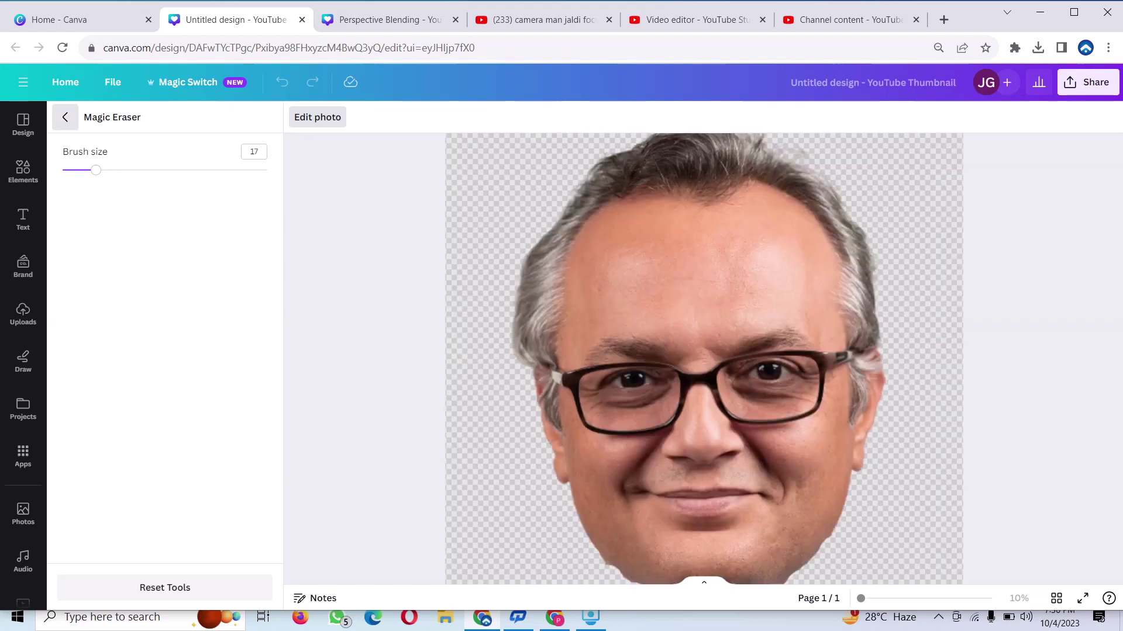
{"action": "left_click", "coordinate": [65, 117]}
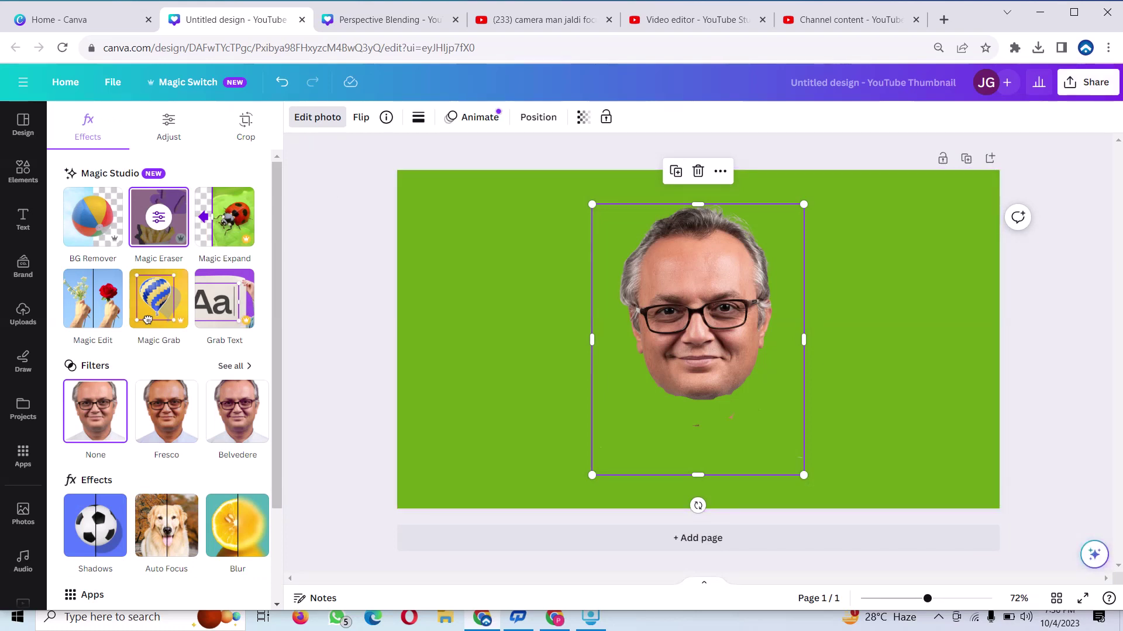
- Download the head-on-green thumbnail as a PNG, Untitled design (44).png
{"action": "left_click", "coordinate": [1087, 82]}
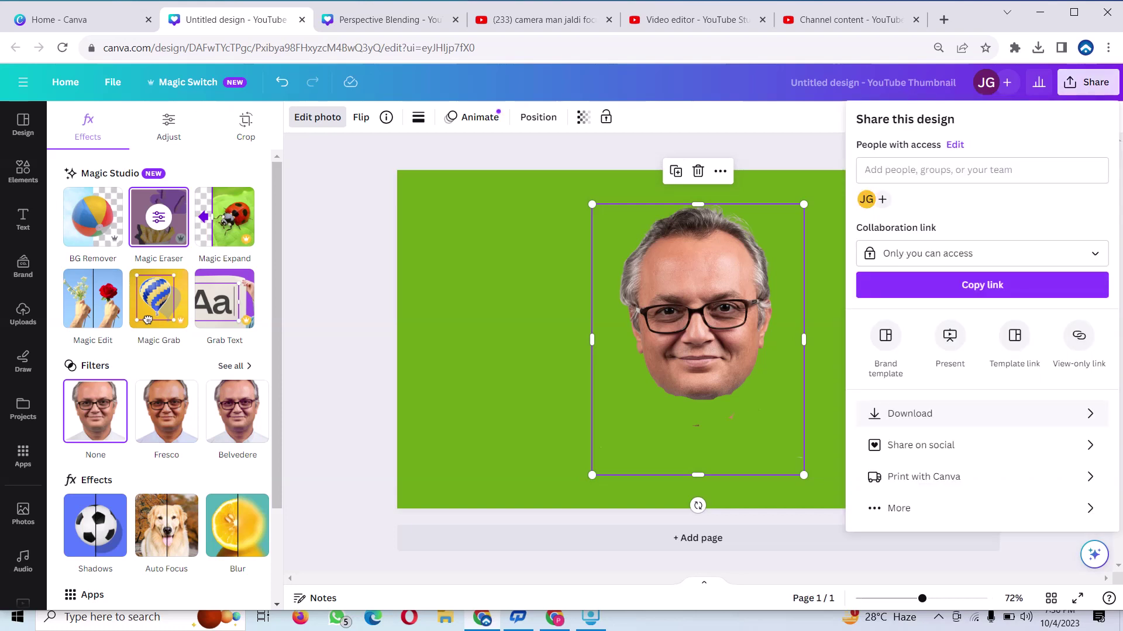
{"action": "left_click", "coordinate": [910, 413]}
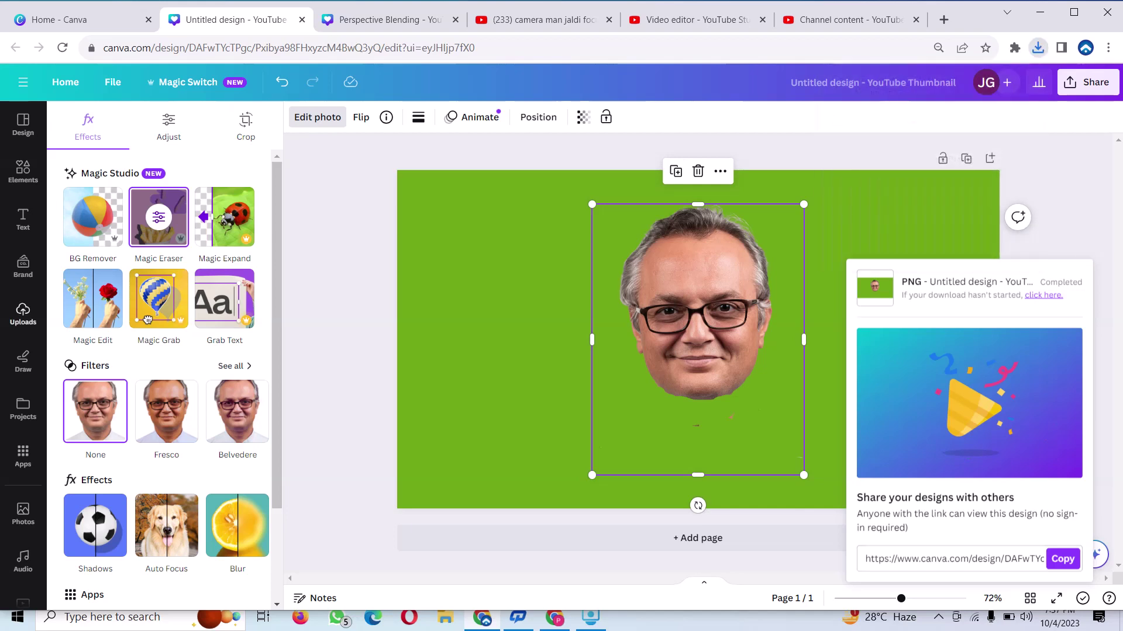
{"action": "left_click", "coordinate": [23, 314]}
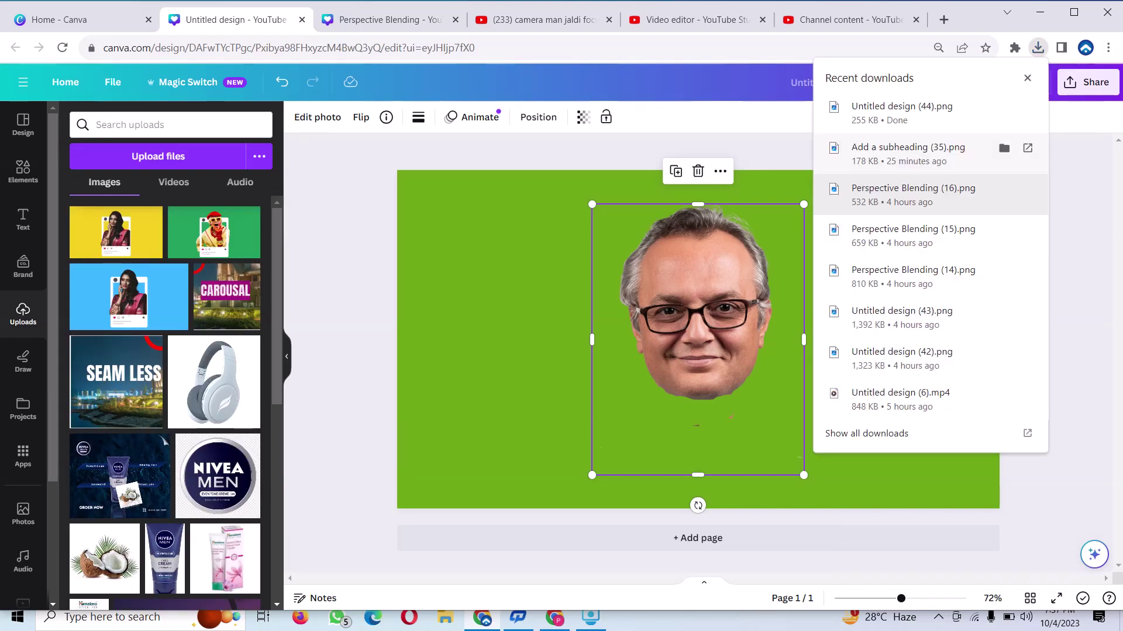
- Upload the exported head PNG to Uploads and add a blank green Page 2
{"action": "left_click_drag", "start_coordinate": [900, 153], "coordinate": [123, 328]}
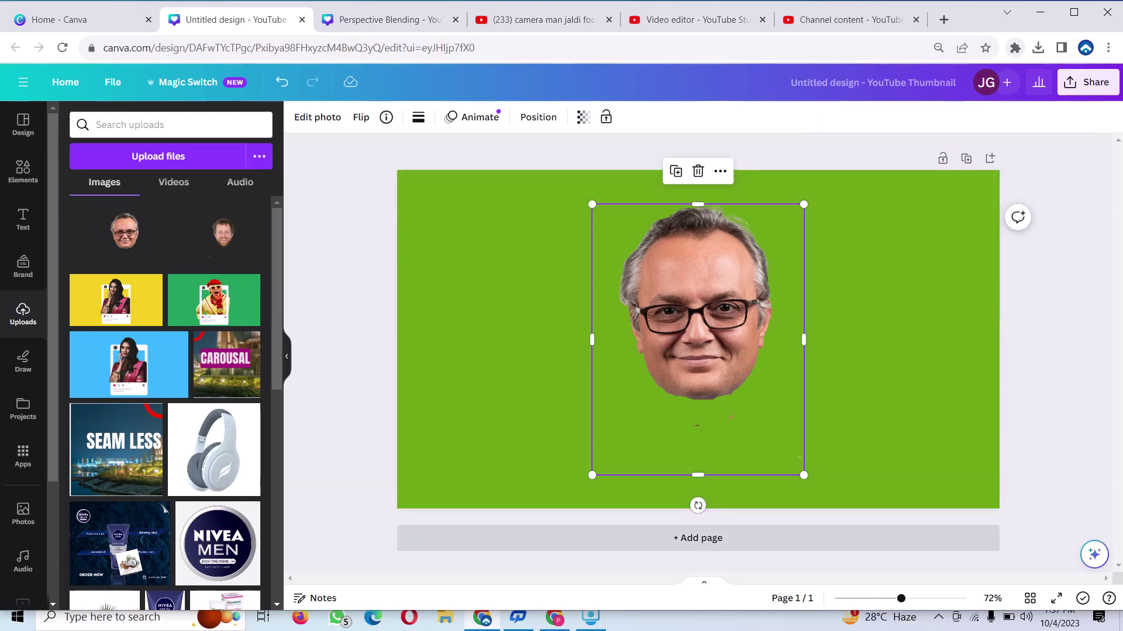
{"action": "left_click", "coordinate": [697, 538]}
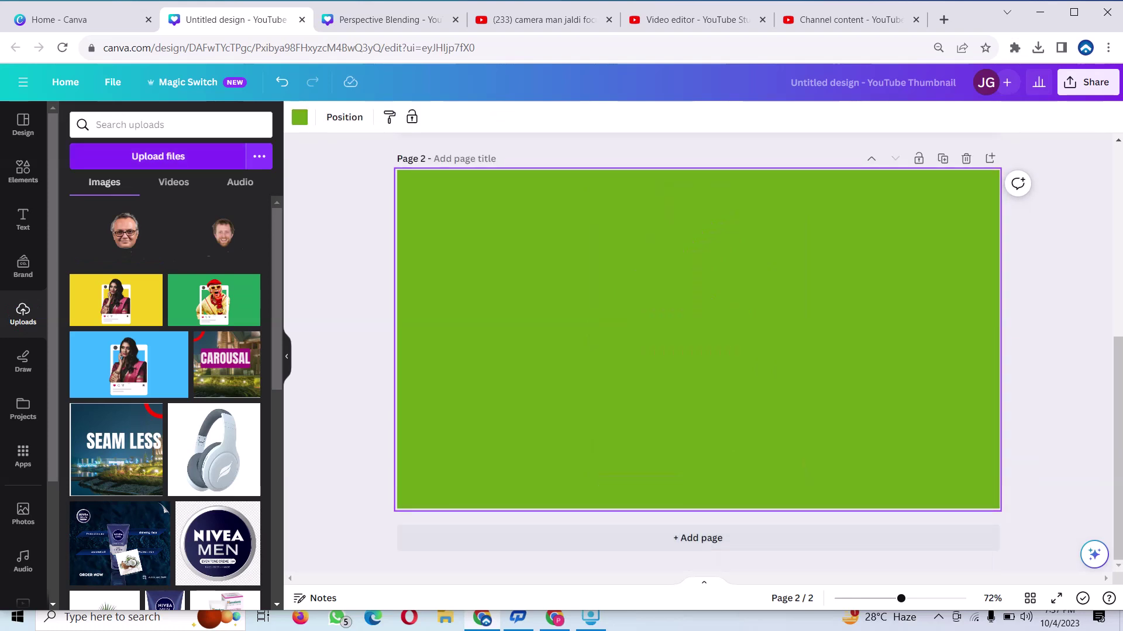
- Search Graphics for 'cartoon man' and add the walking-man graphic to Page 2
{"action": "left_click", "coordinate": [23, 171]}
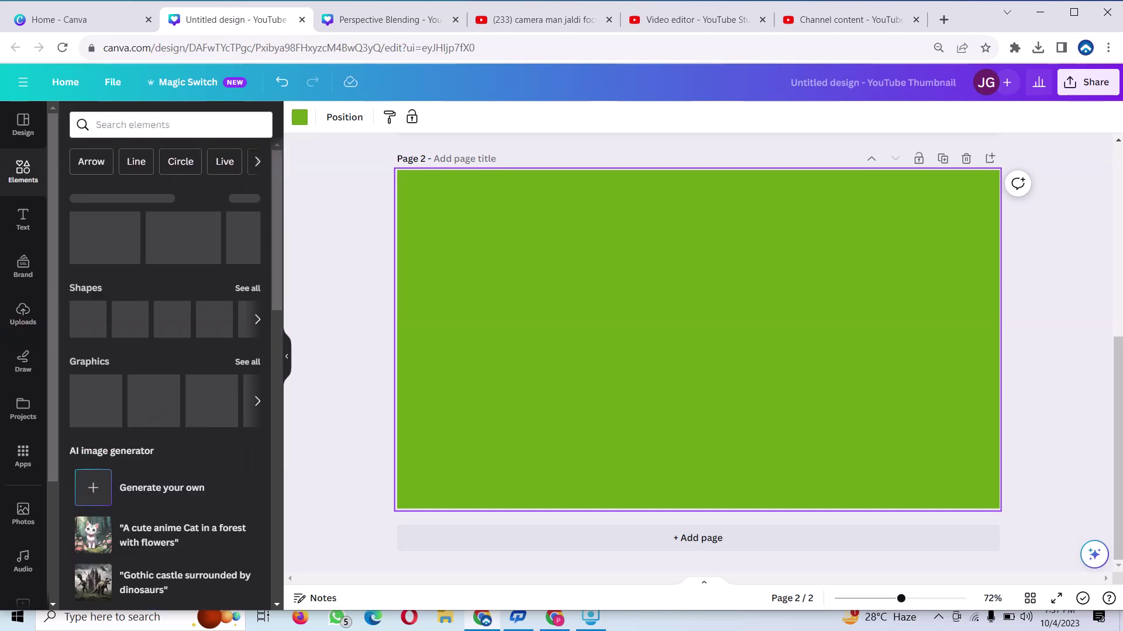
{"action": "type", "text": "c"}
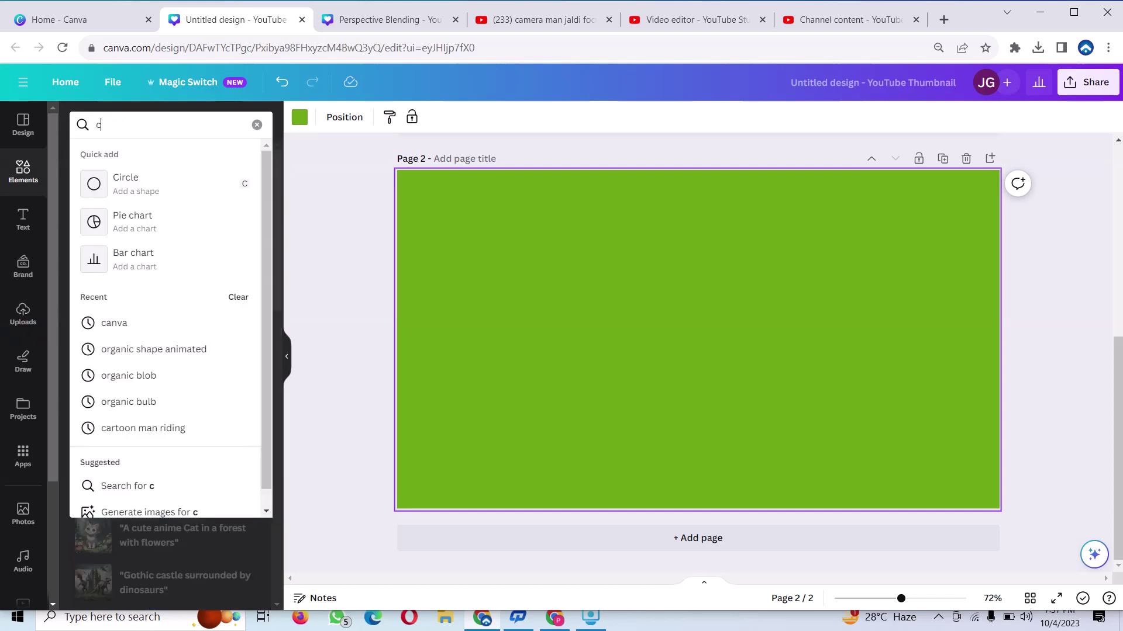
{"action": "type", "text": "ar"}
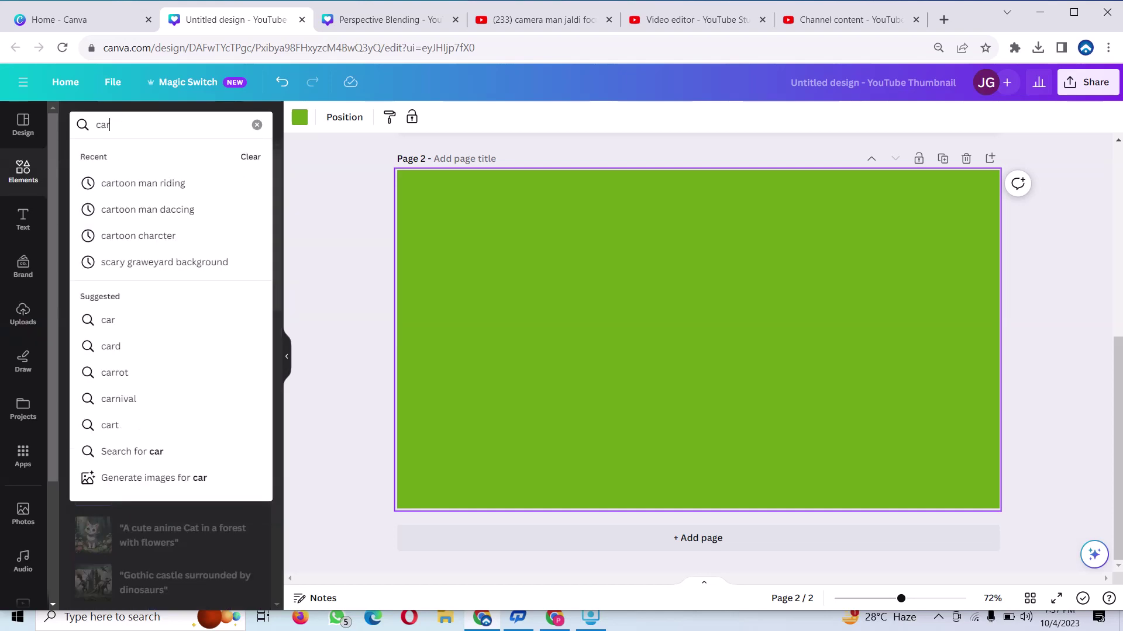
{"action": "key", "text": "Down"}
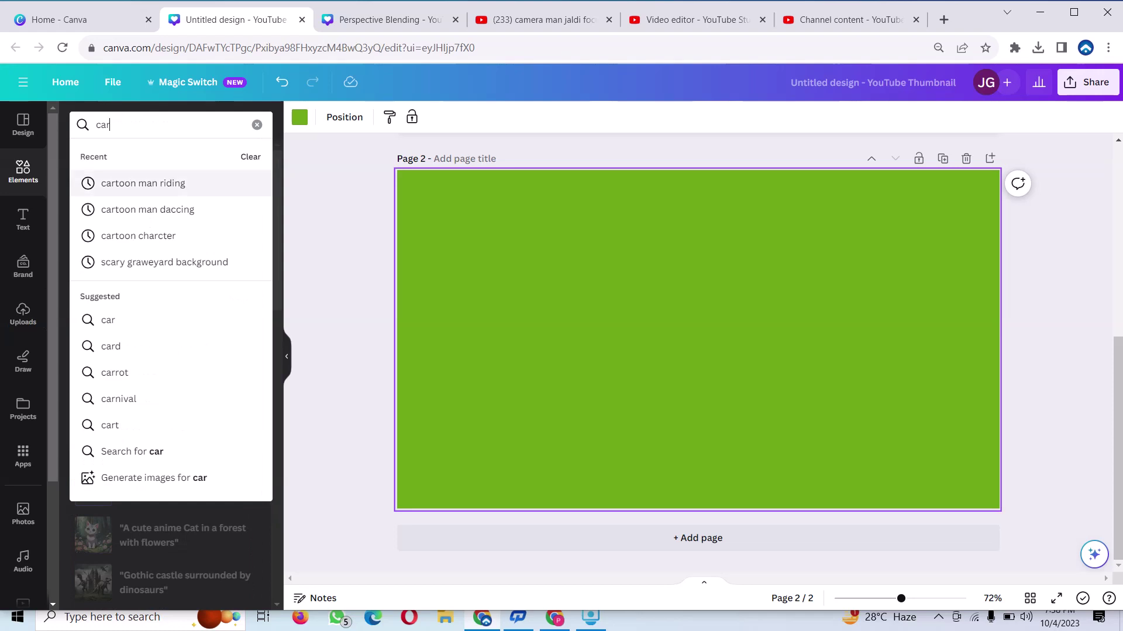
{"action": "key", "text": "Down"}
{"action": "key", "text": "Down"}
{"action": "type", "text": "t"}
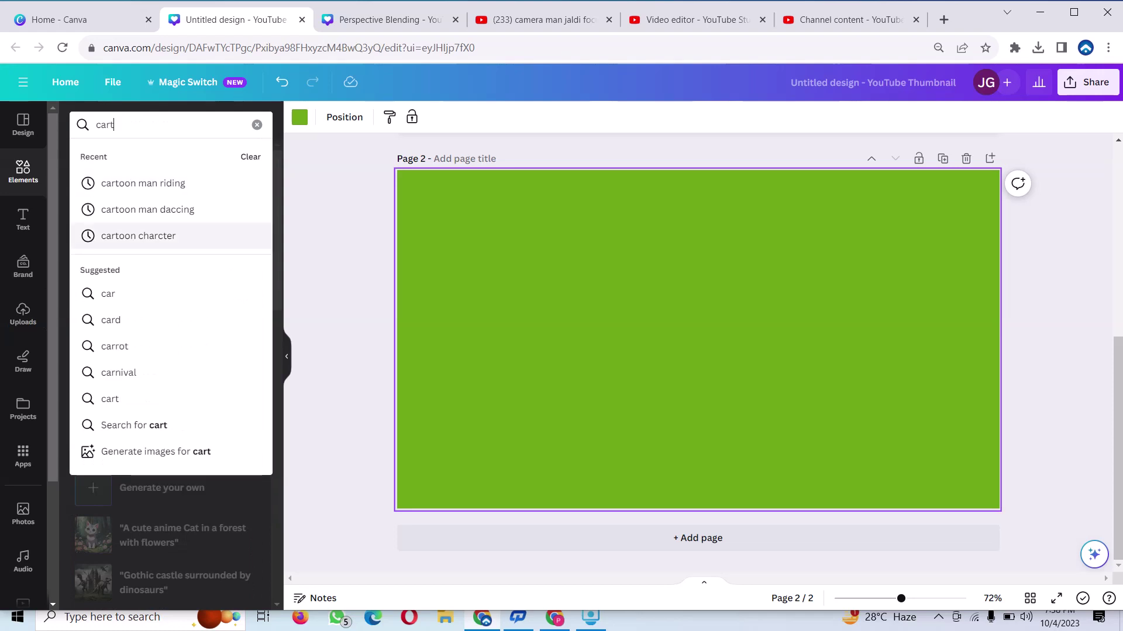
{"action": "type", "text": "oon man"}
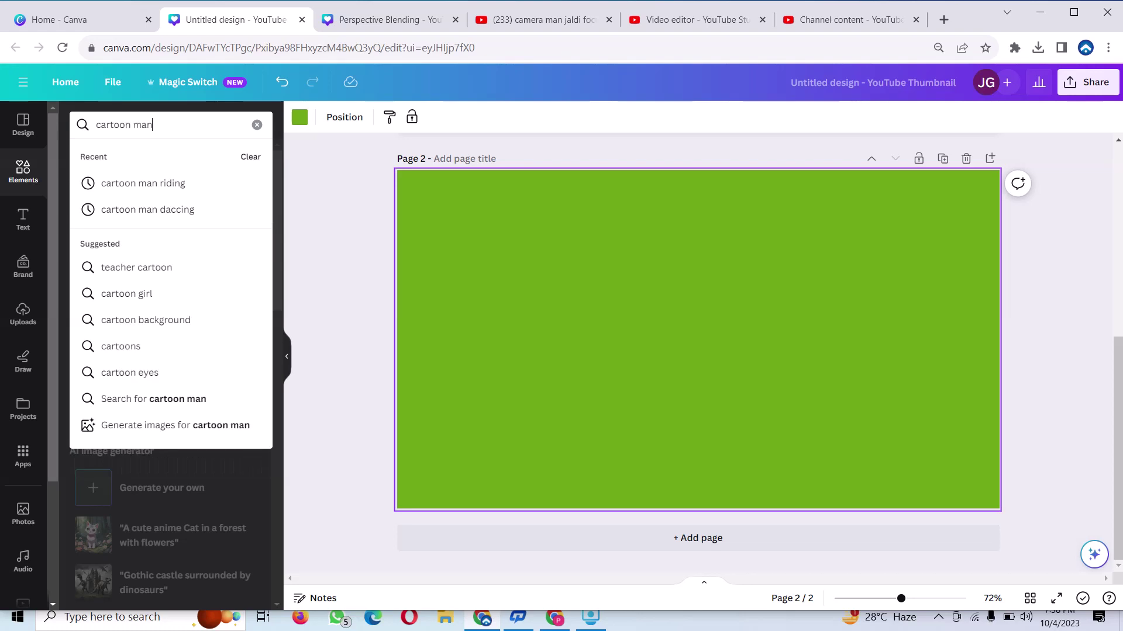
{"action": "key", "text": "Return"}
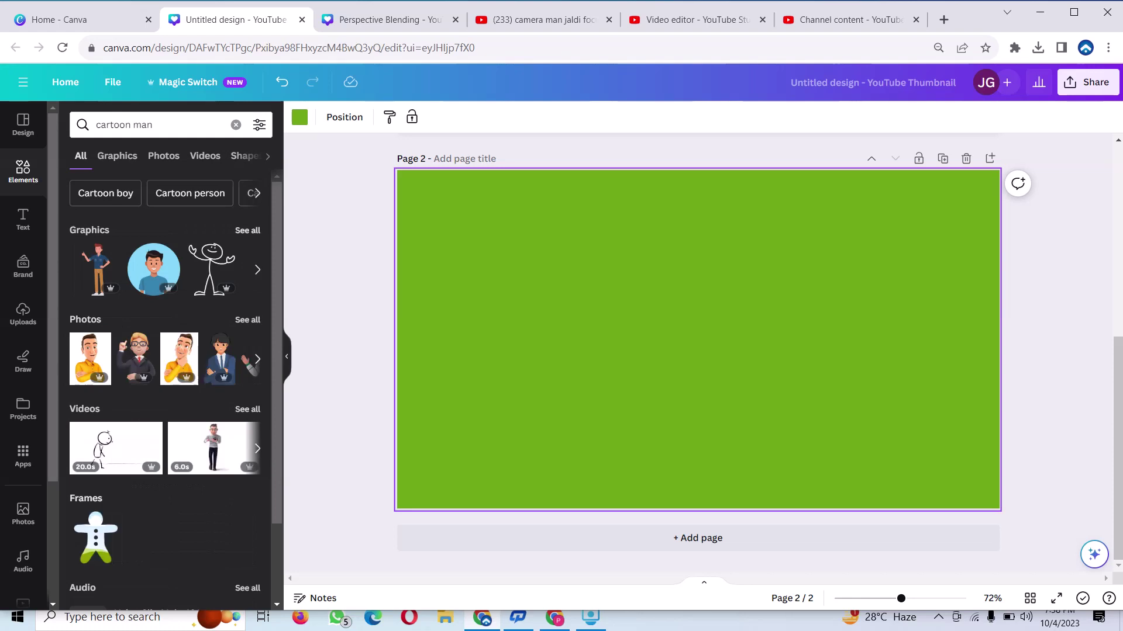
{"action": "left_click", "coordinate": [117, 155]}
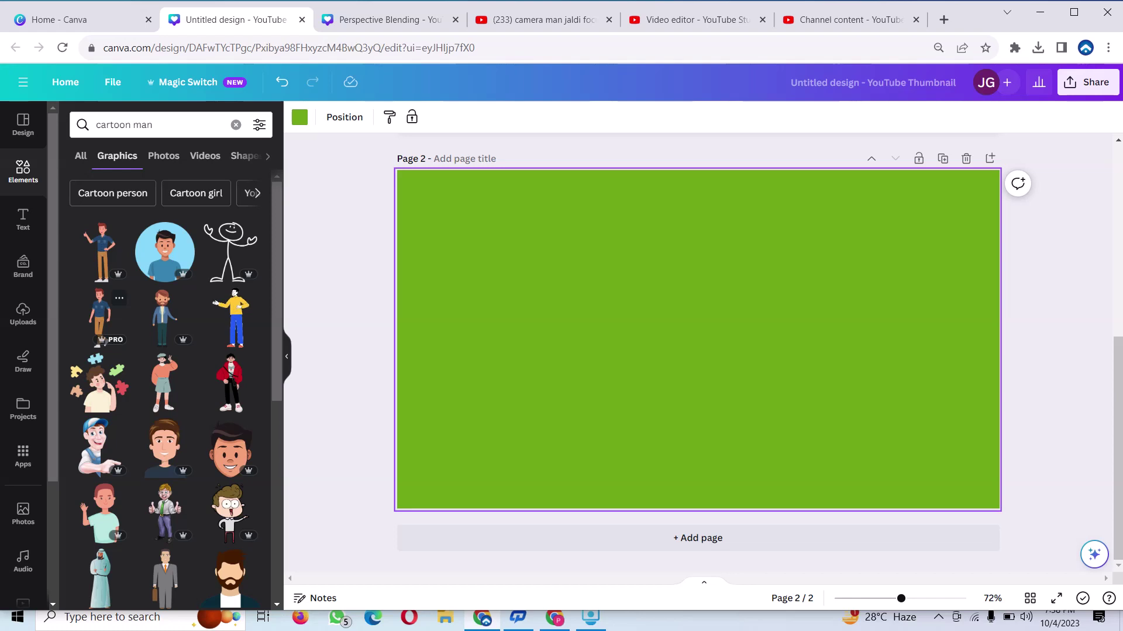
{"action": "left_click", "coordinate": [101, 316]}
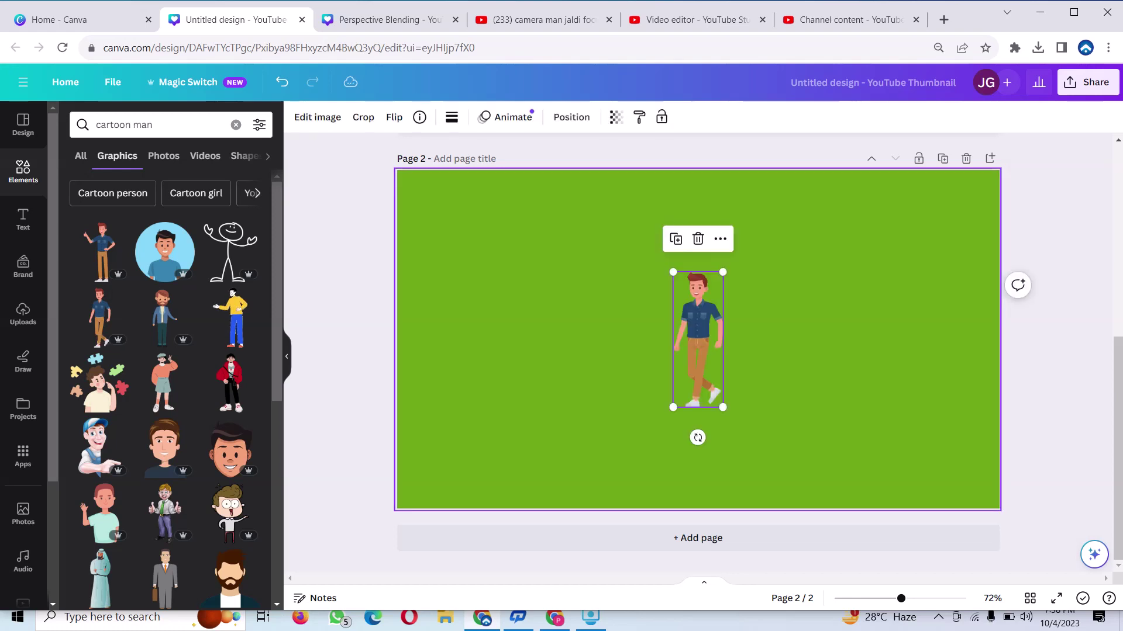
- Enlarge the walking man and position him lower on the left side of the page
{"action": "left_click_drag", "start_coordinate": [698, 339], "coordinate": [497, 365]}
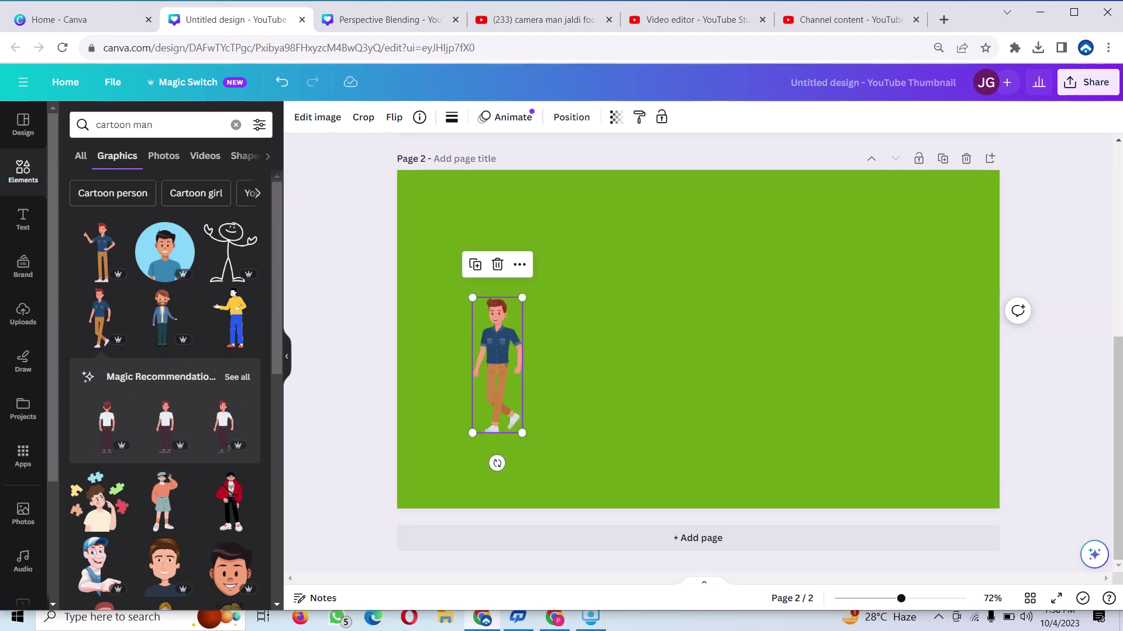
{"action": "left_click_drag", "start_coordinate": [522, 297], "coordinate": [537, 257]}
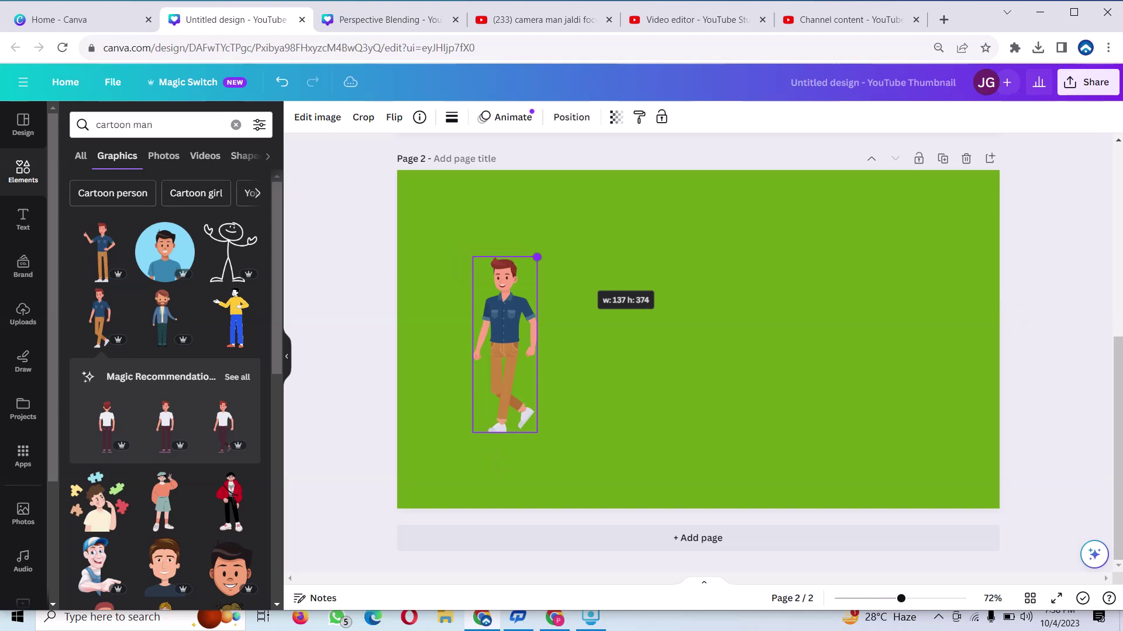
{"action": "mouse_move", "coordinate": [504, 345]}
{"action": "left_mouse_down"}
{"action": "mouse_move", "coordinate": [504, 373]}
{"action": "mouse_move", "coordinate": [497, 366]}
{"action": "left_mouse_up"}
{"action": "left_click", "coordinate": [701, 339]}
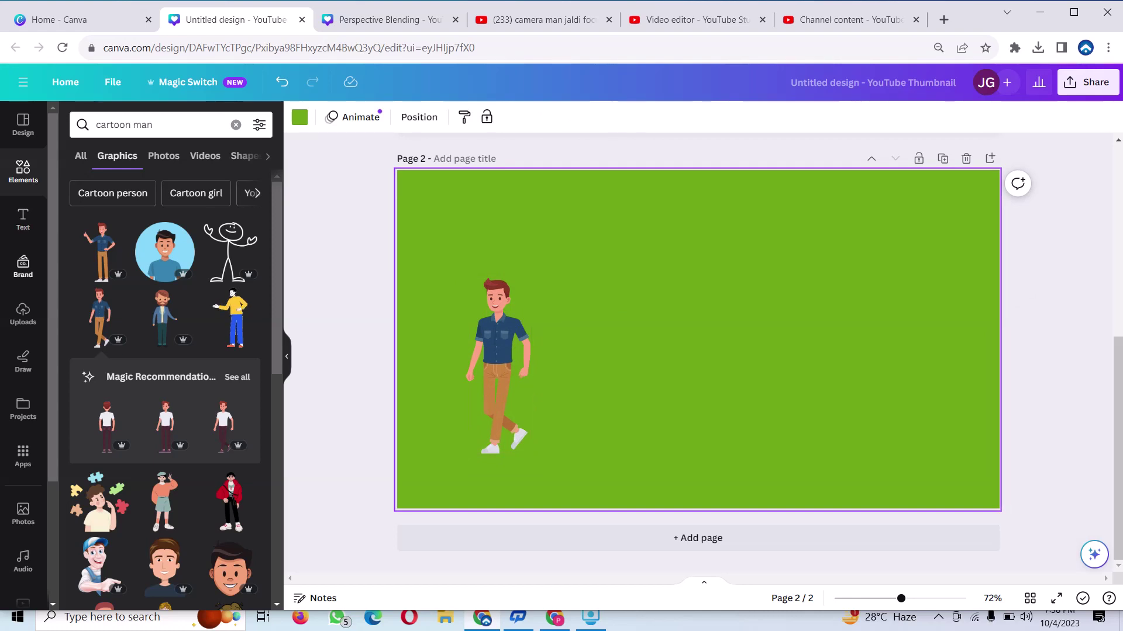
{"action": "left_click", "coordinate": [23, 315]}
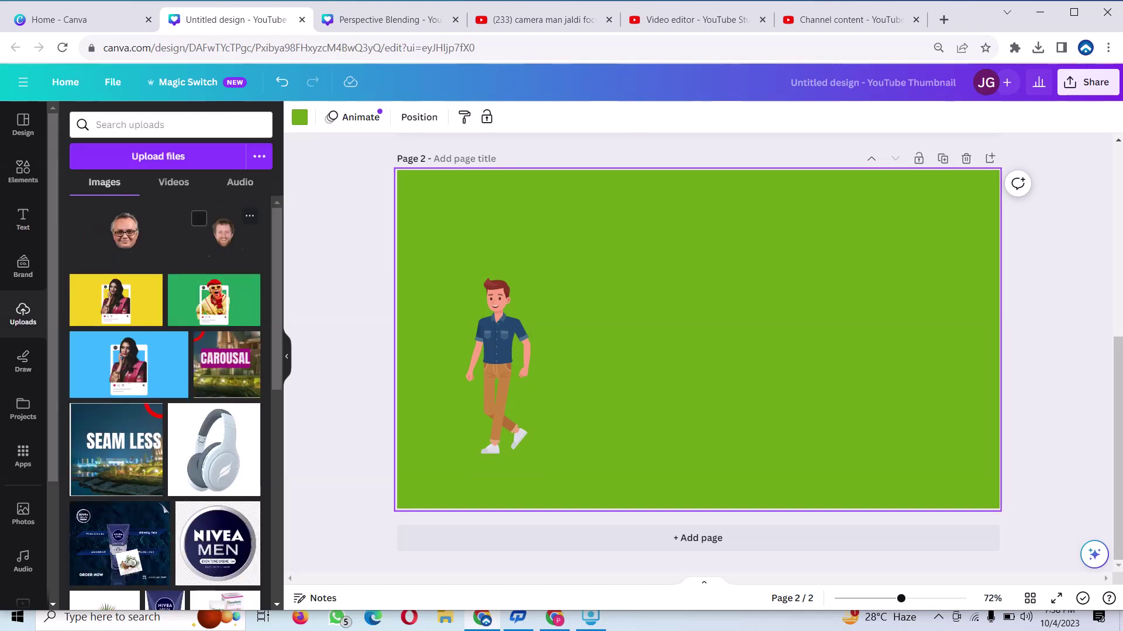
- Add the bearded man's face from Uploads and crop away empty space on all sides
{"action": "mouse_move", "coordinate": [223, 233]}
{"action": "left_click", "coordinate": [223, 231]}
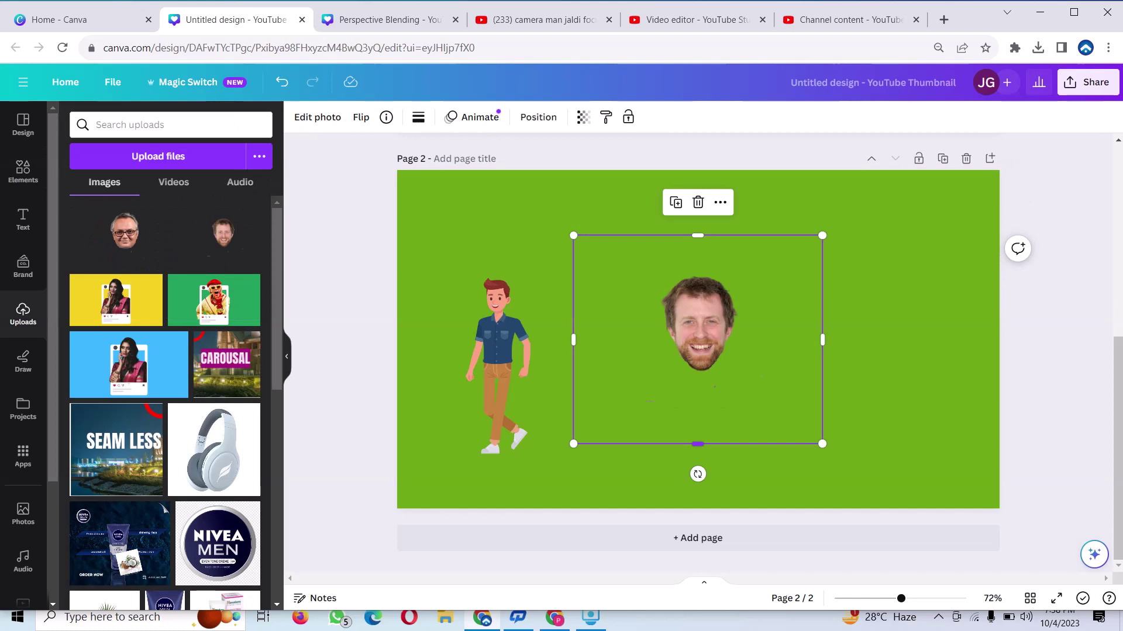
{"action": "mouse_move", "coordinate": [698, 444]}
{"action": "left_mouse_down"}
{"action": "mouse_move", "coordinate": [697, 365]}
{"action": "mouse_move", "coordinate": [698, 375]}
{"action": "left_mouse_up"}
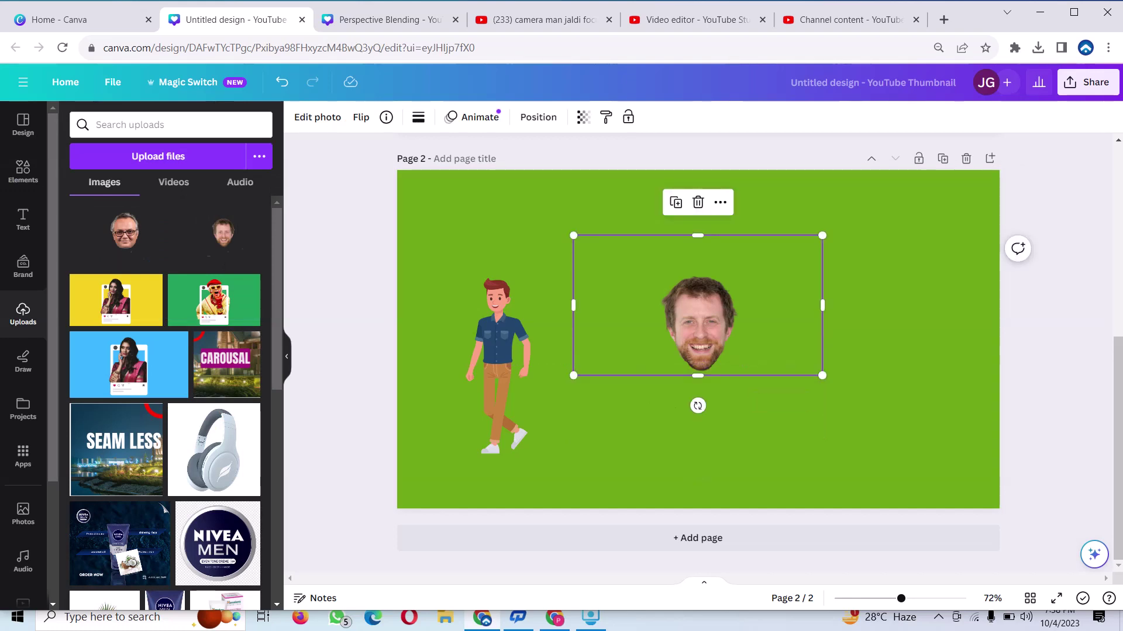
{"action": "left_click_drag", "start_coordinate": [573, 305], "coordinate": [644, 305]}
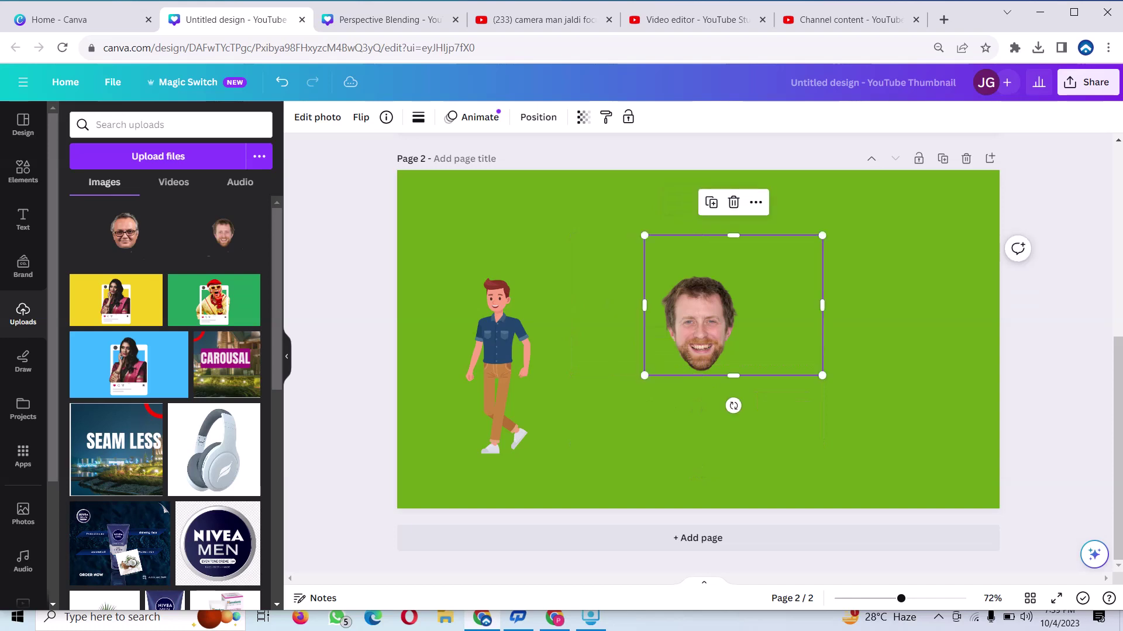
{"action": "left_click_drag", "start_coordinate": [822, 305], "coordinate": [762, 305]}
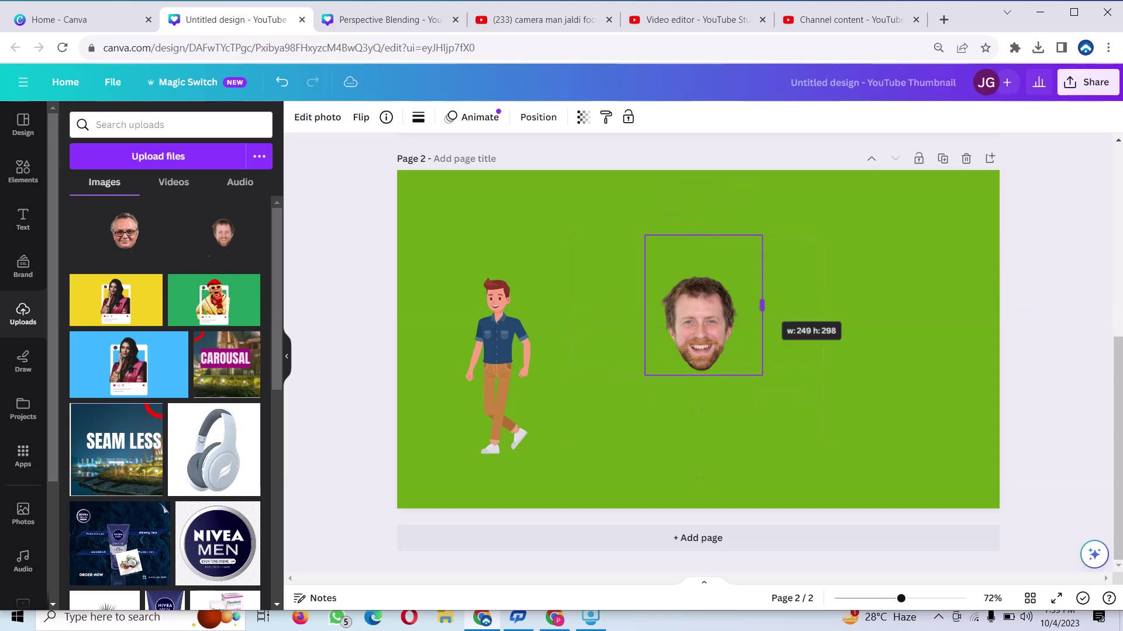
{"action": "left_click_drag", "start_coordinate": [704, 235], "coordinate": [703, 266]}
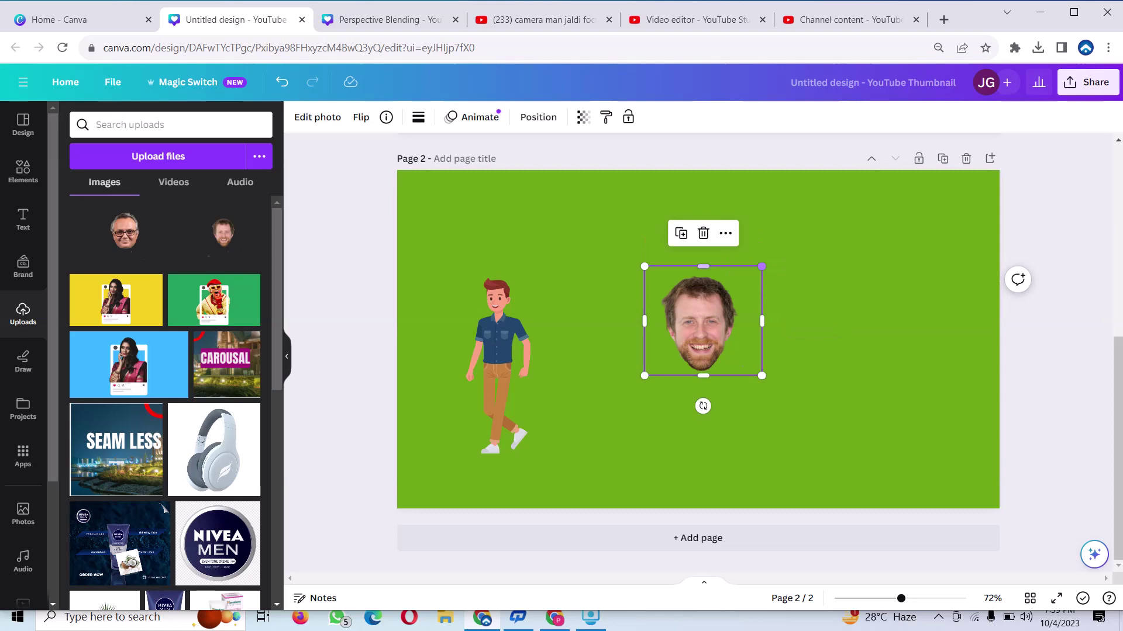
- Enlarge the cut-out face and place it over the walking man's head
{"action": "left_click_drag", "start_coordinate": [761, 266], "coordinate": [794, 235]}
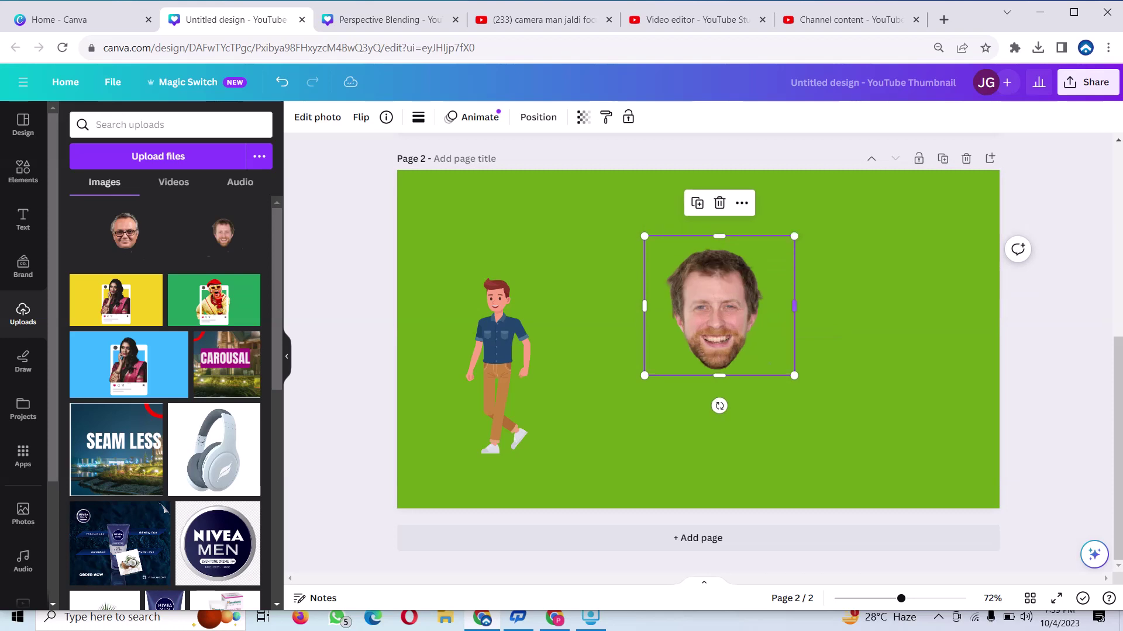
{"action": "left_click_drag", "start_coordinate": [719, 305], "coordinate": [497, 254]}
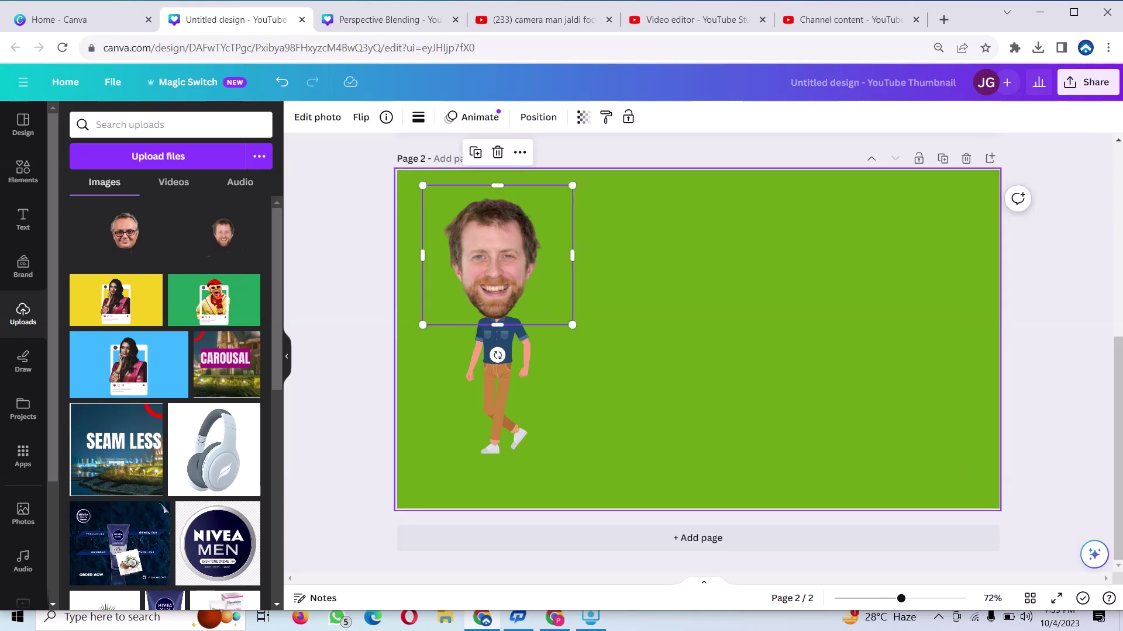
{"action": "key", "text": "Escape"}
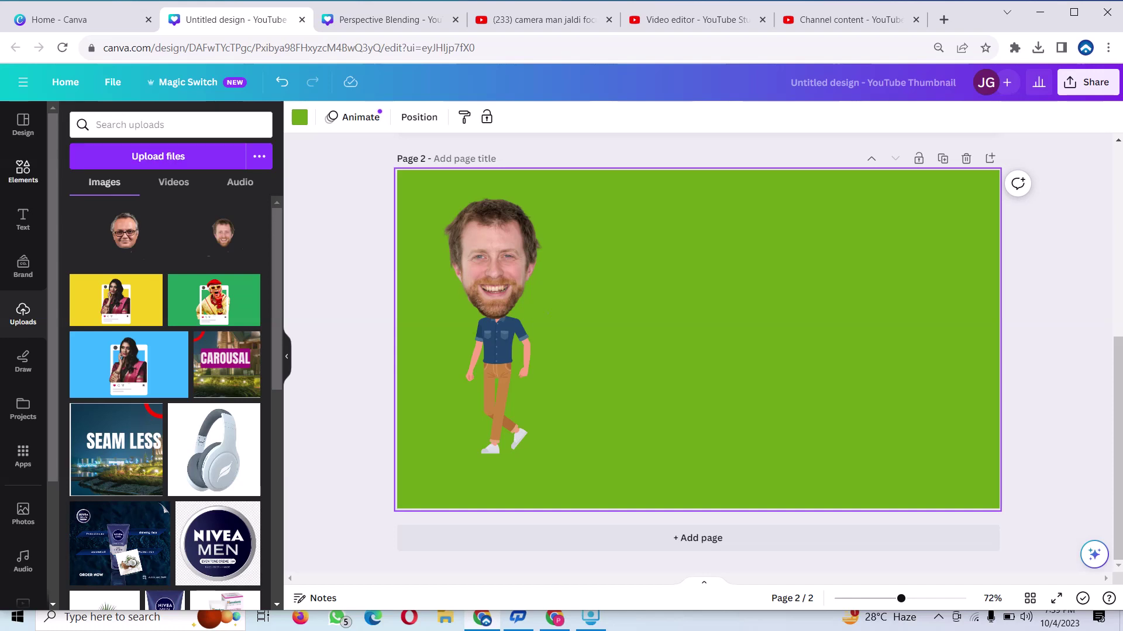
- Search Elements graphics for 'cartoon man riding' and add the rider graphic to the page
{"action": "left_click", "coordinate": [23, 170]}
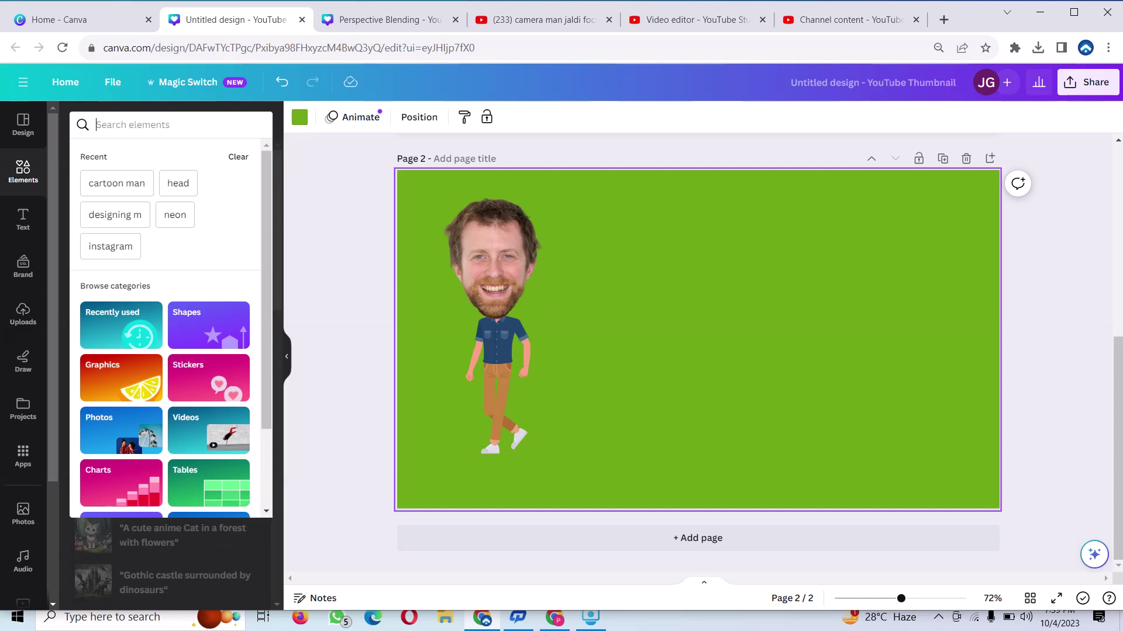
{"action": "type", "text": "c"}
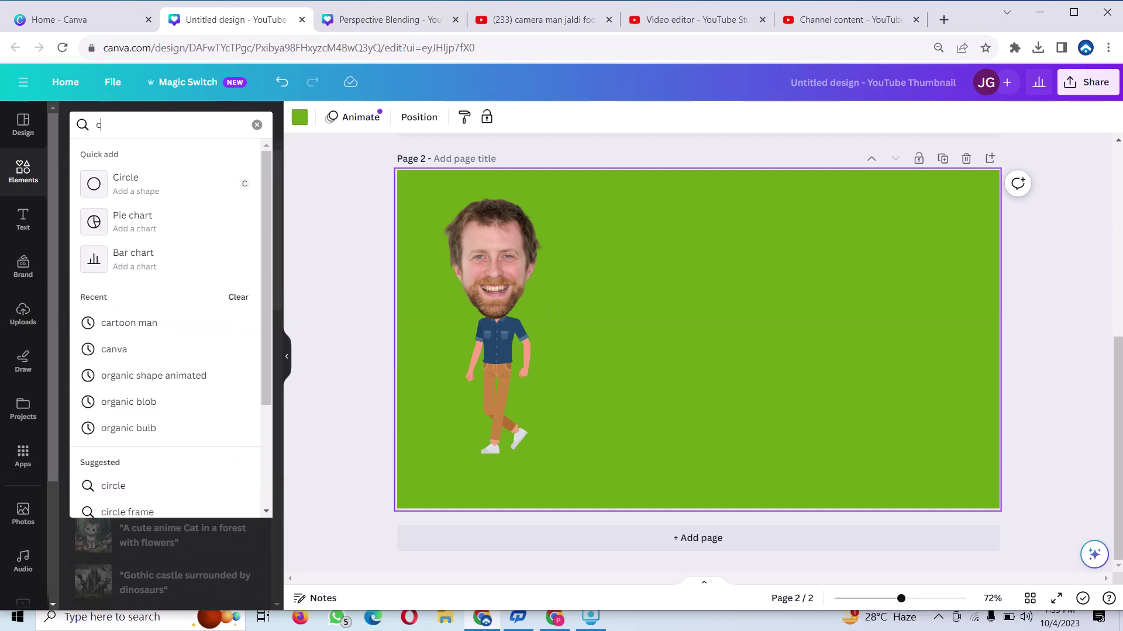
{"action": "type", "text": "a"}
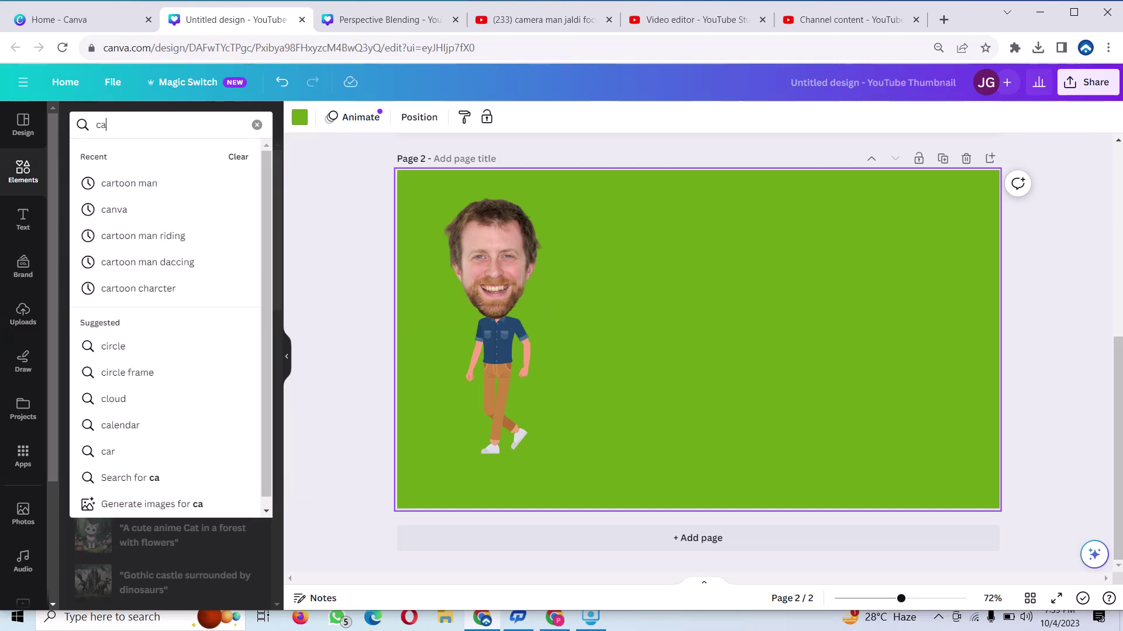
{"action": "type", "text": "rtoon"}
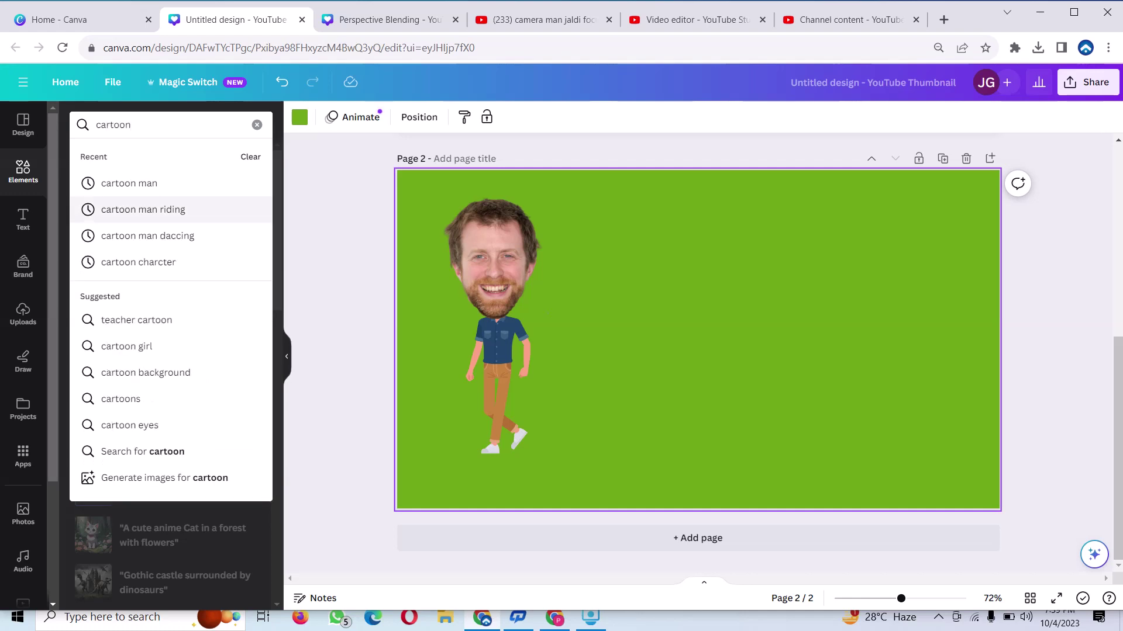
{"action": "left_click", "coordinate": [143, 210]}
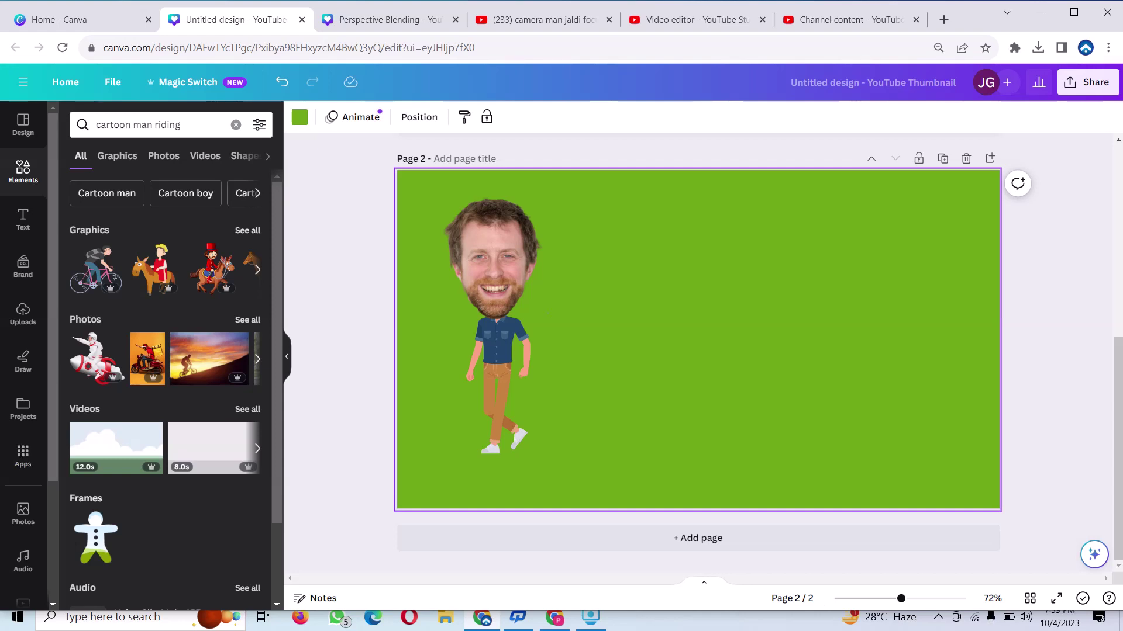
{"action": "left_click", "coordinate": [247, 230]}
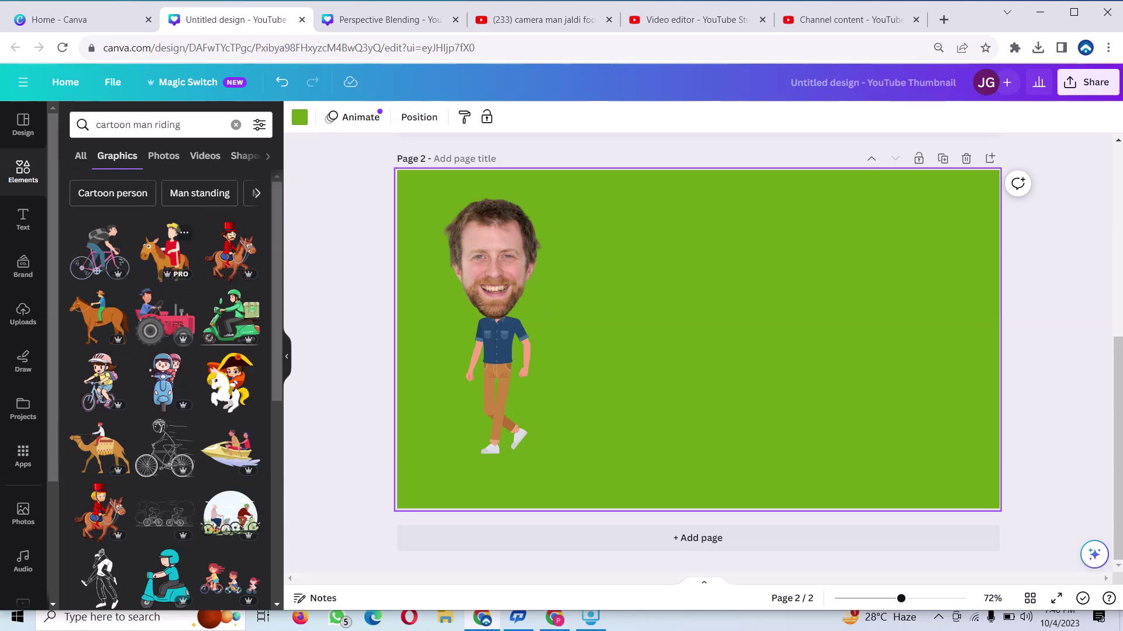
{"action": "left_click", "coordinate": [166, 250]}
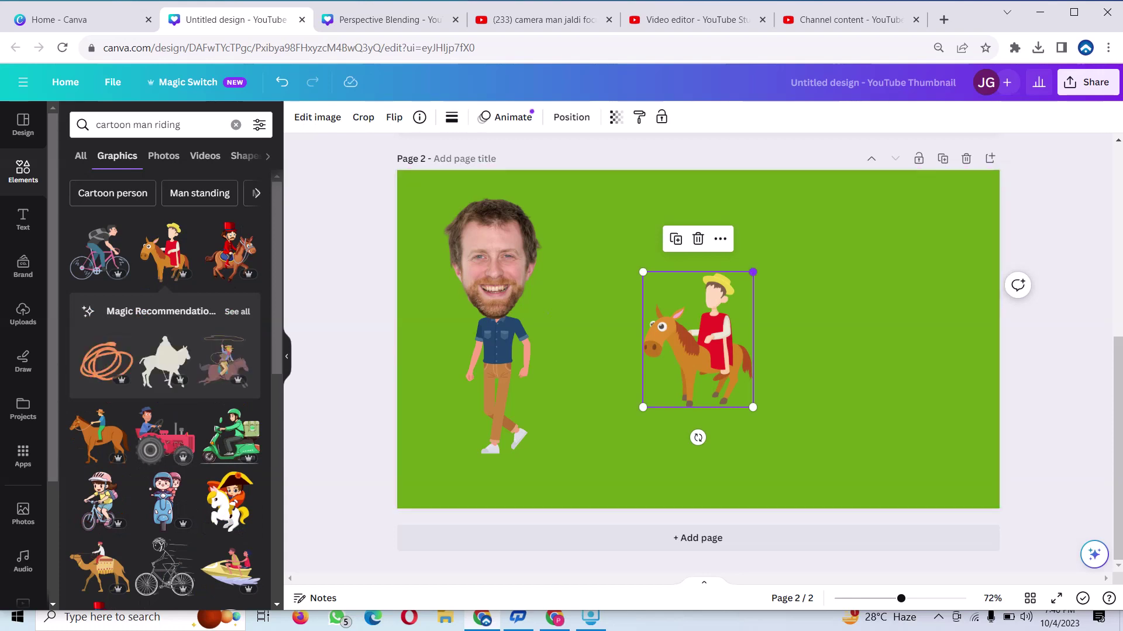
- Enlarge the horse-rider graphic and move it to the lower right of the page
{"action": "left_click_drag", "start_coordinate": [752, 271], "coordinate": [816, 194]}
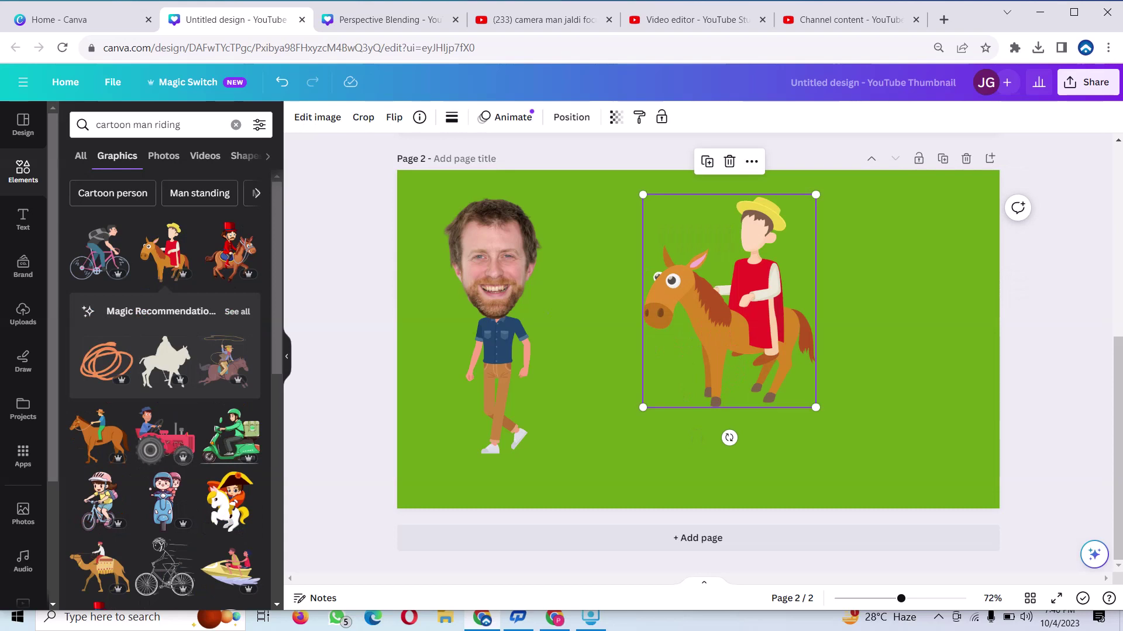
{"action": "mouse_move", "coordinate": [730, 300]}
{"action": "left_mouse_down"}
{"action": "mouse_move", "coordinate": [887, 384]}
{"action": "mouse_move", "coordinate": [871, 369]}
{"action": "left_mouse_up"}
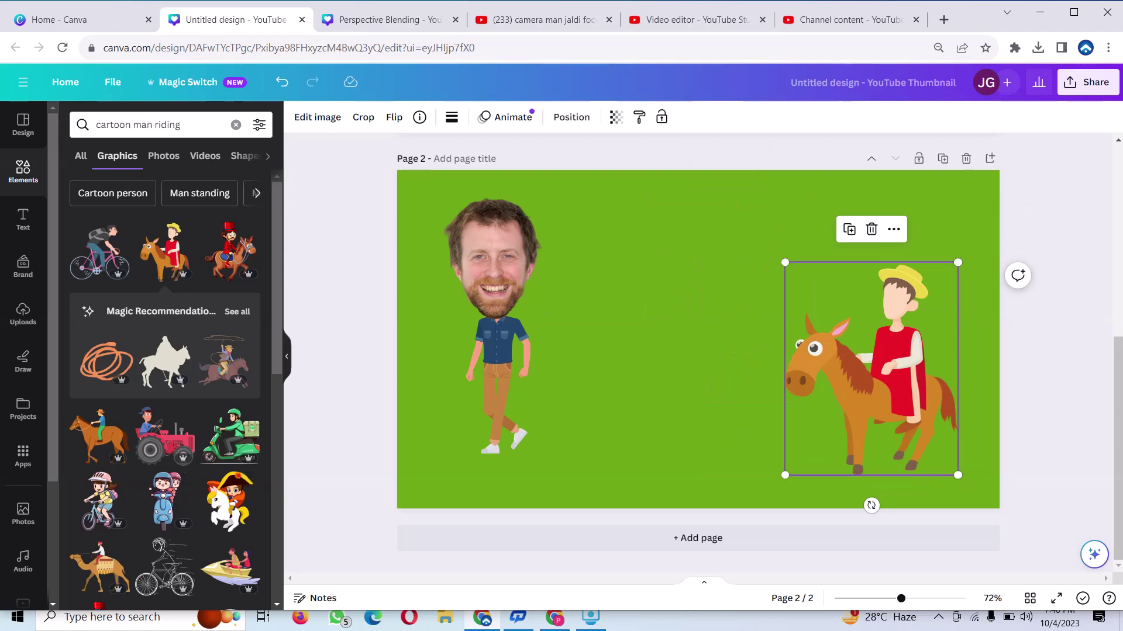
{"action": "scroll", "coordinate": [163, 421], "scroll_direction": "down", "scroll_amount": 3}
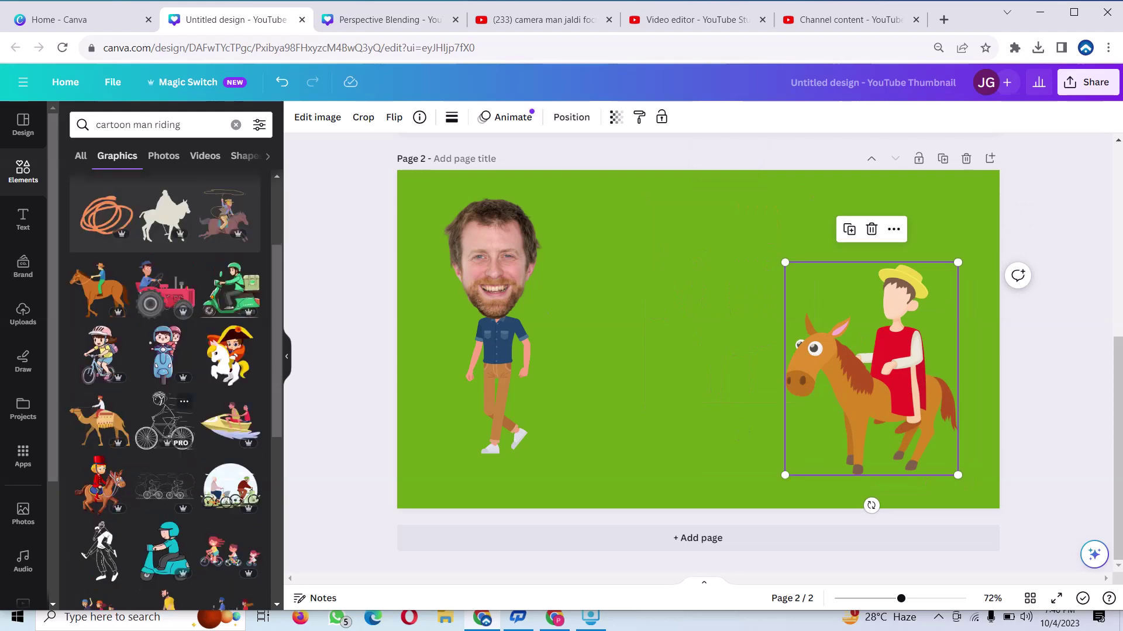
{"action": "scroll", "coordinate": [165, 392], "scroll_direction": "down", "scroll_amount": 2}
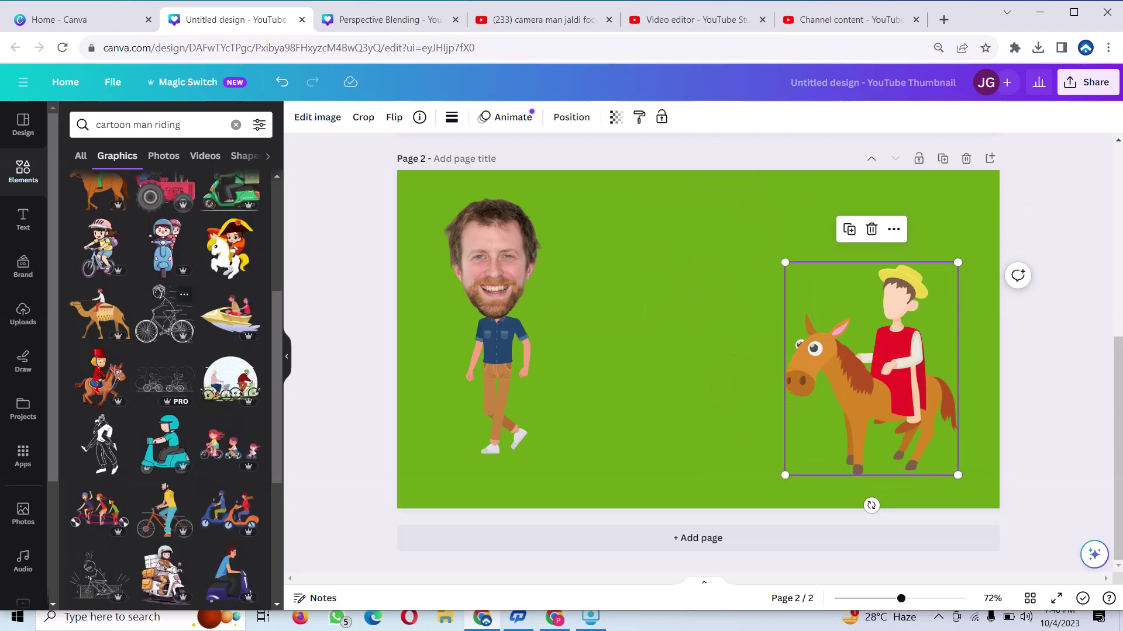
{"action": "scroll", "coordinate": [165, 392], "scroll_direction": "down", "scroll_amount": 1}
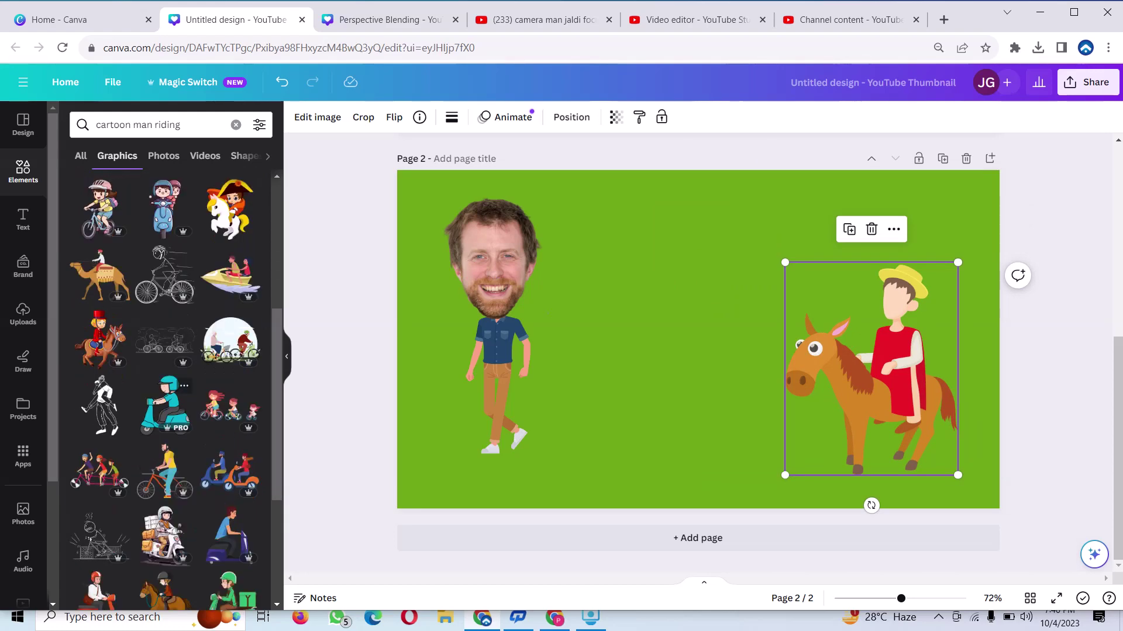
{"action": "scroll", "coordinate": [165, 391], "scroll_direction": "down", "scroll_amount": 3}
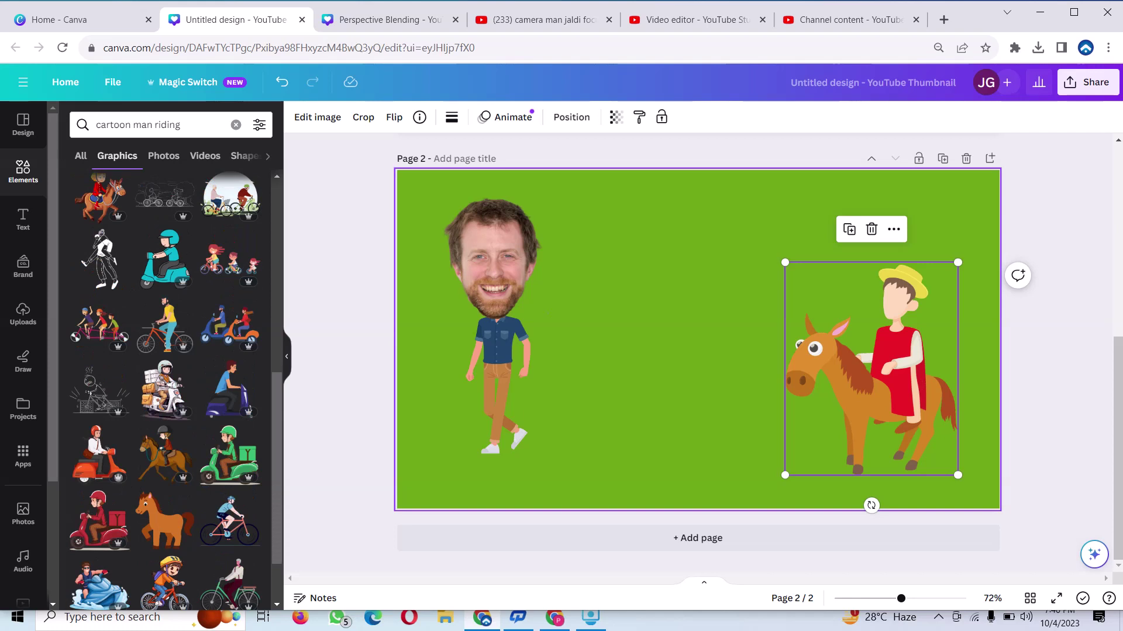
{"action": "left_click_drag", "start_coordinate": [784, 262], "coordinate": [751, 220]}
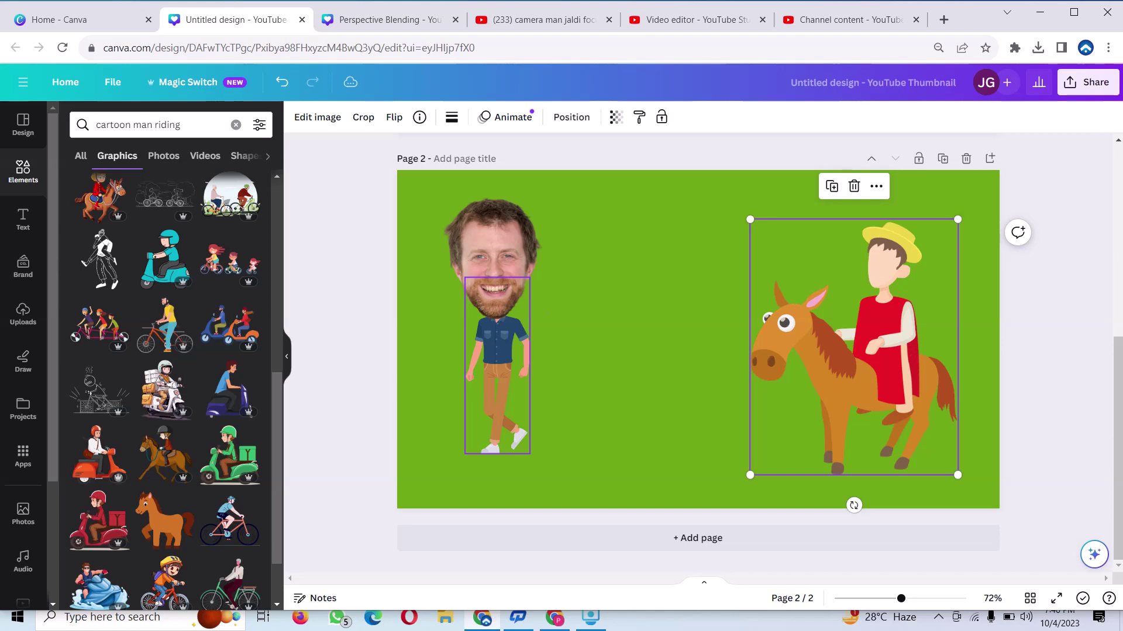
{"action": "key", "text": "Escape"}
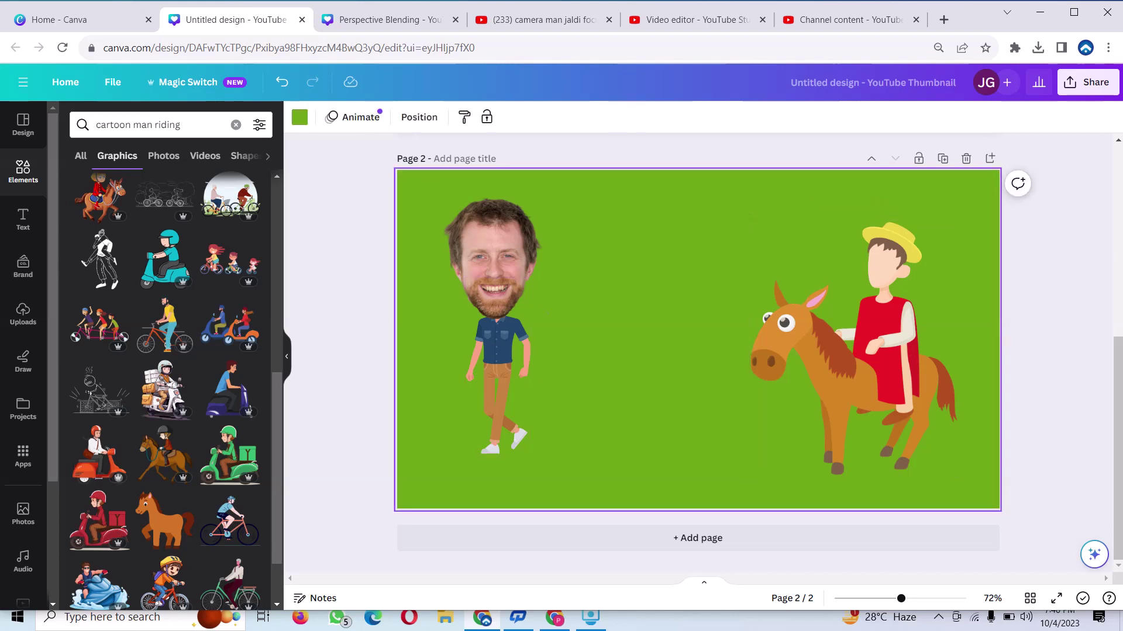
- Add the bespectacled man's photo from Uploads and crop all four sides down to his head
{"action": "left_click", "coordinate": [236, 125]}
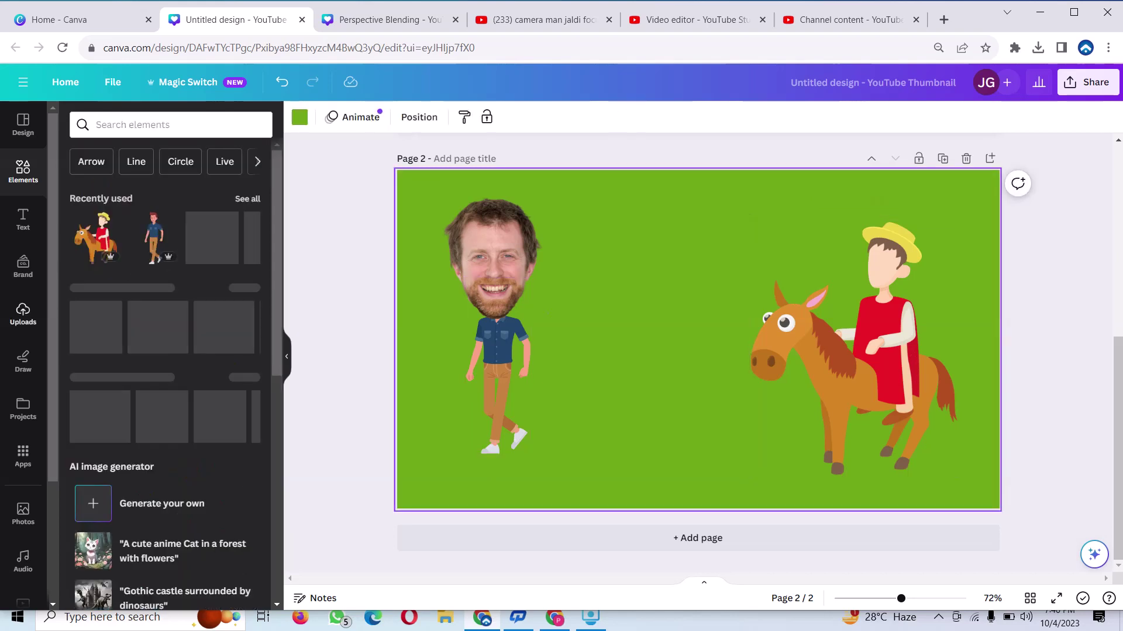
{"action": "left_click", "coordinate": [22, 313]}
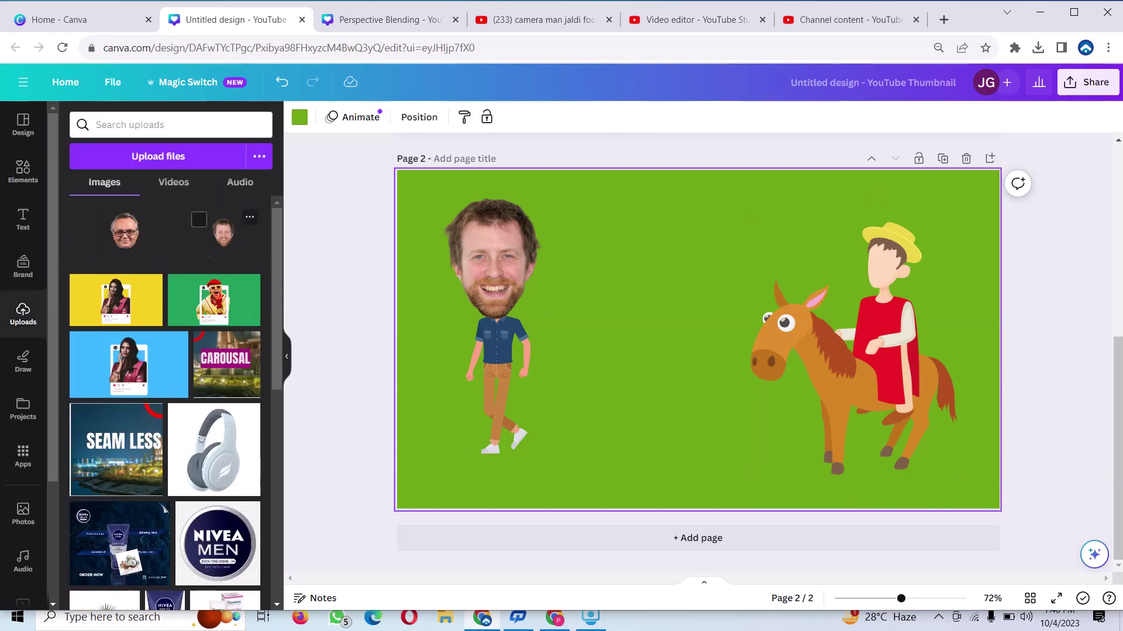
{"action": "left_click", "coordinate": [124, 231]}
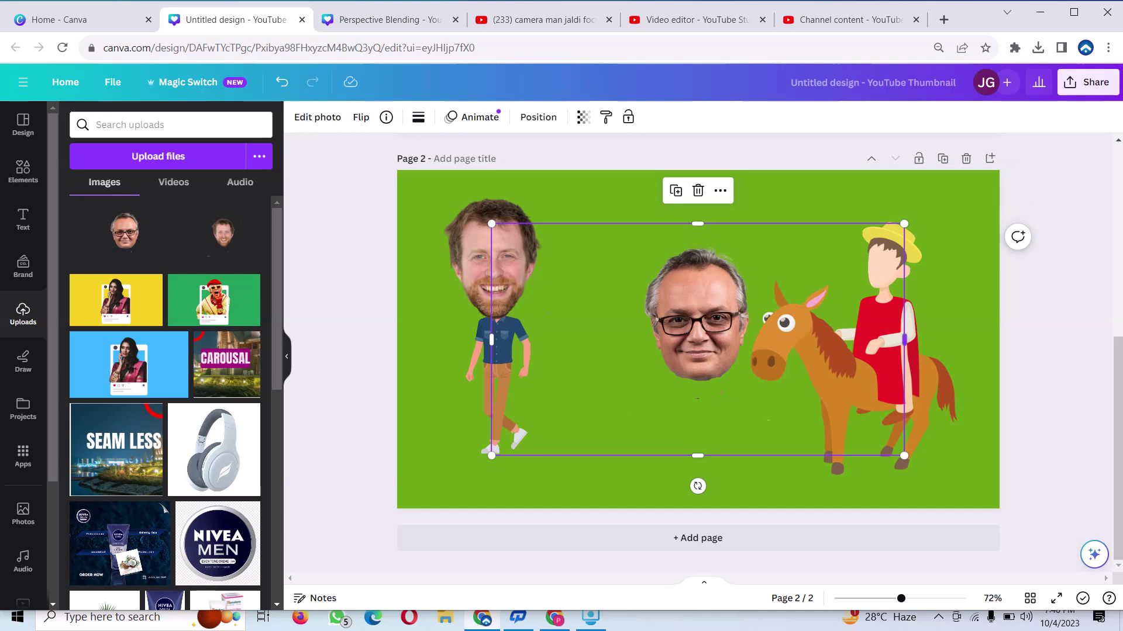
{"action": "left_click_drag", "start_coordinate": [904, 339], "coordinate": [767, 339]}
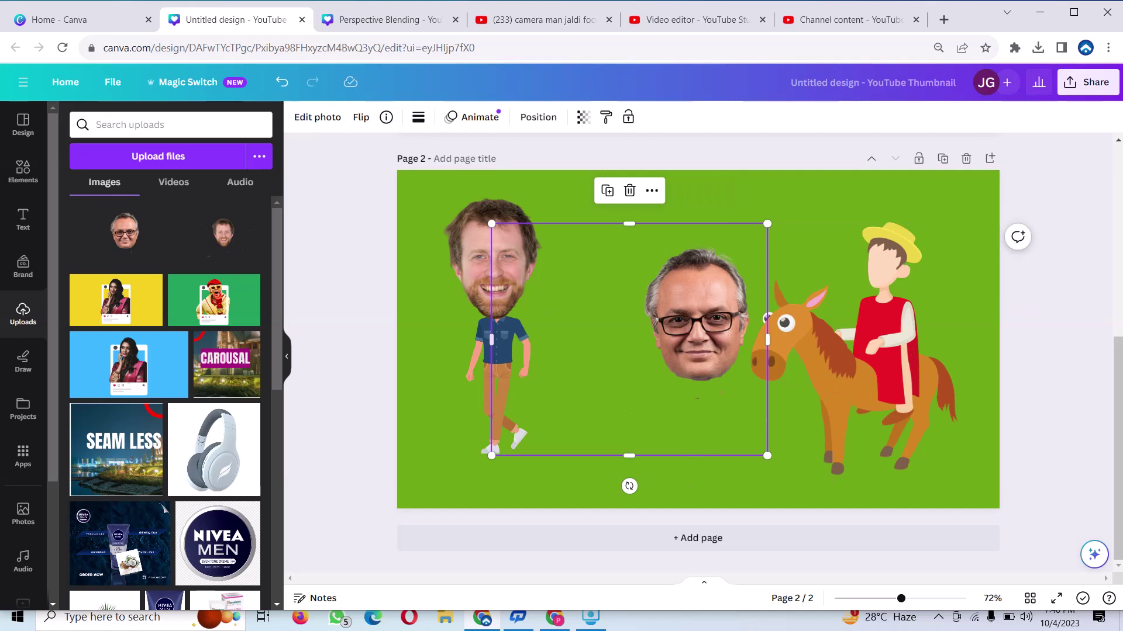
{"action": "left_click_drag", "start_coordinate": [491, 339], "coordinate": [643, 339]}
{"action": "left_click_drag", "start_coordinate": [706, 456], "coordinate": [706, 394]}
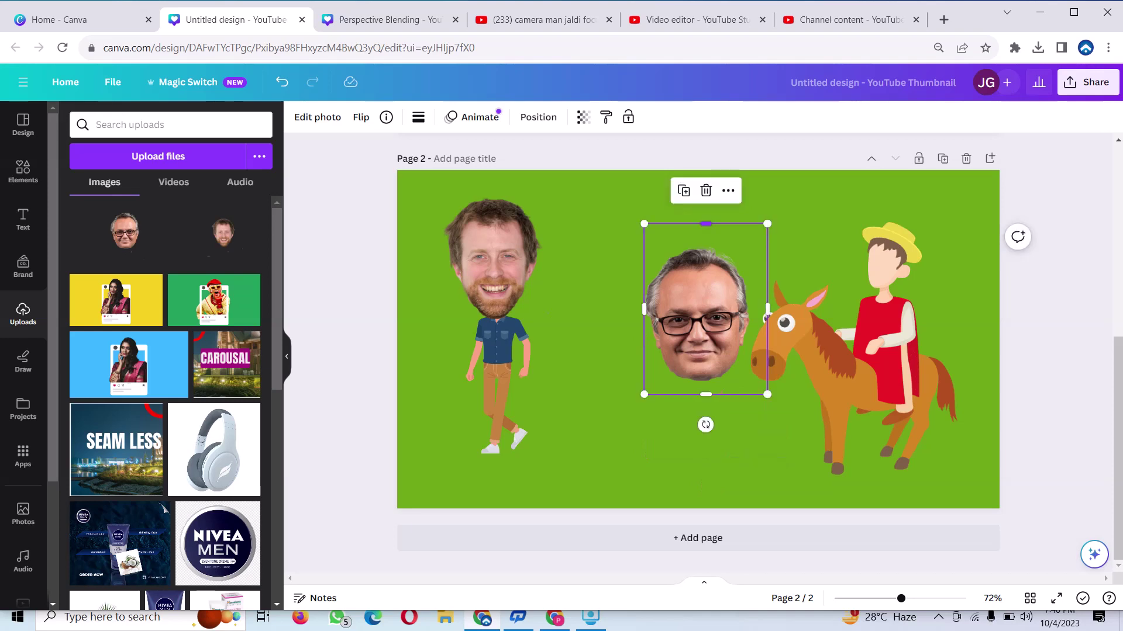
{"action": "left_click_drag", "start_coordinate": [706, 224], "coordinate": [706, 239]}
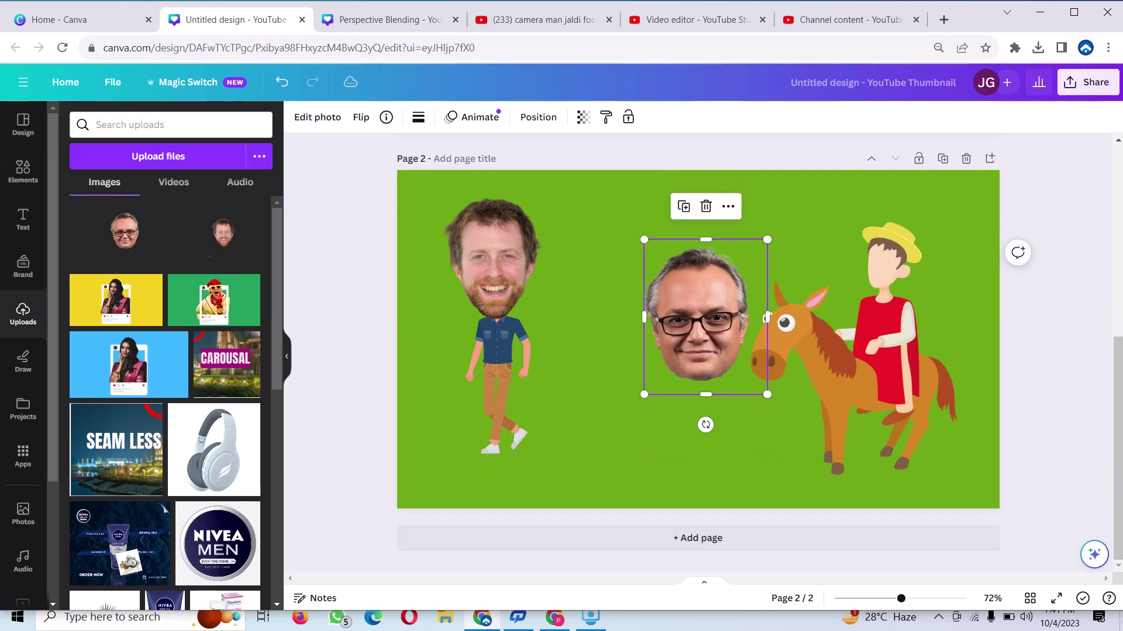
- Place the cropped face on the horse rider's shoulders, tilted slightly clockwise
{"action": "left_click_drag", "start_coordinate": [702, 316], "coordinate": [885, 234]}
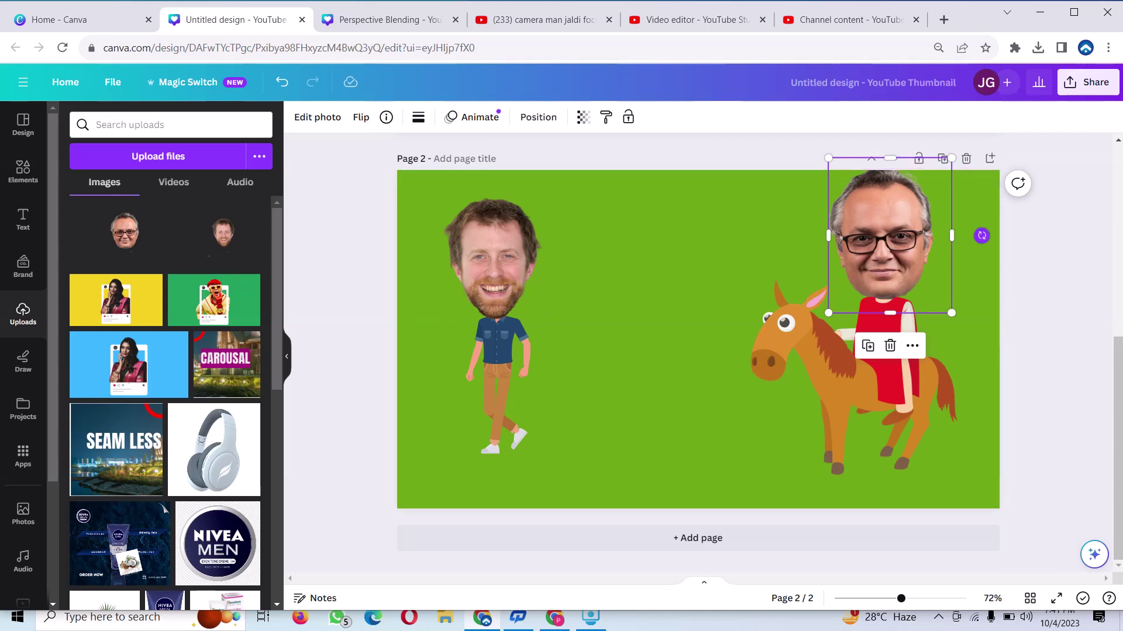
{"action": "left_click_drag", "start_coordinate": [982, 236], "coordinate": [981, 240]}
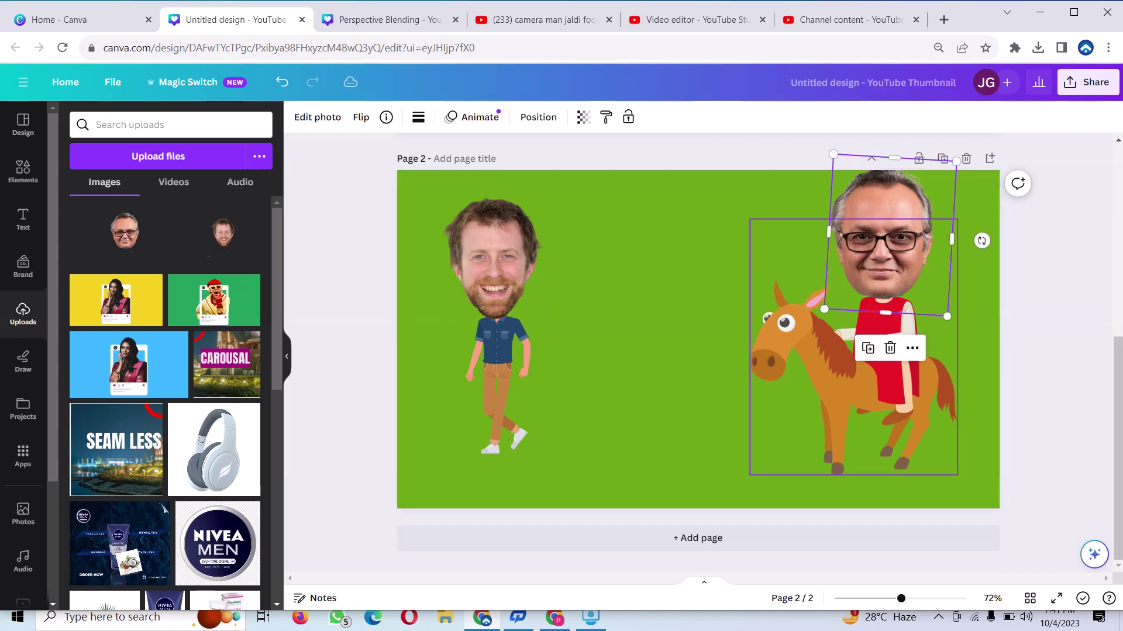
{"action": "left_click_drag", "start_coordinate": [853, 410], "coordinate": [854, 415]}
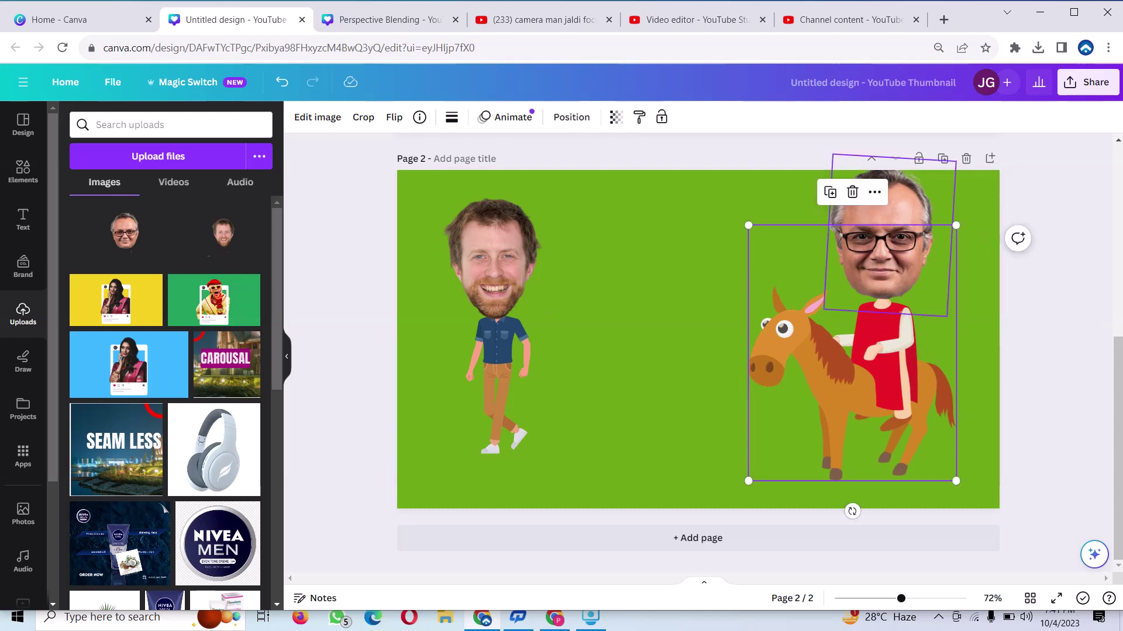
{"action": "left_click", "coordinate": [884, 251]}
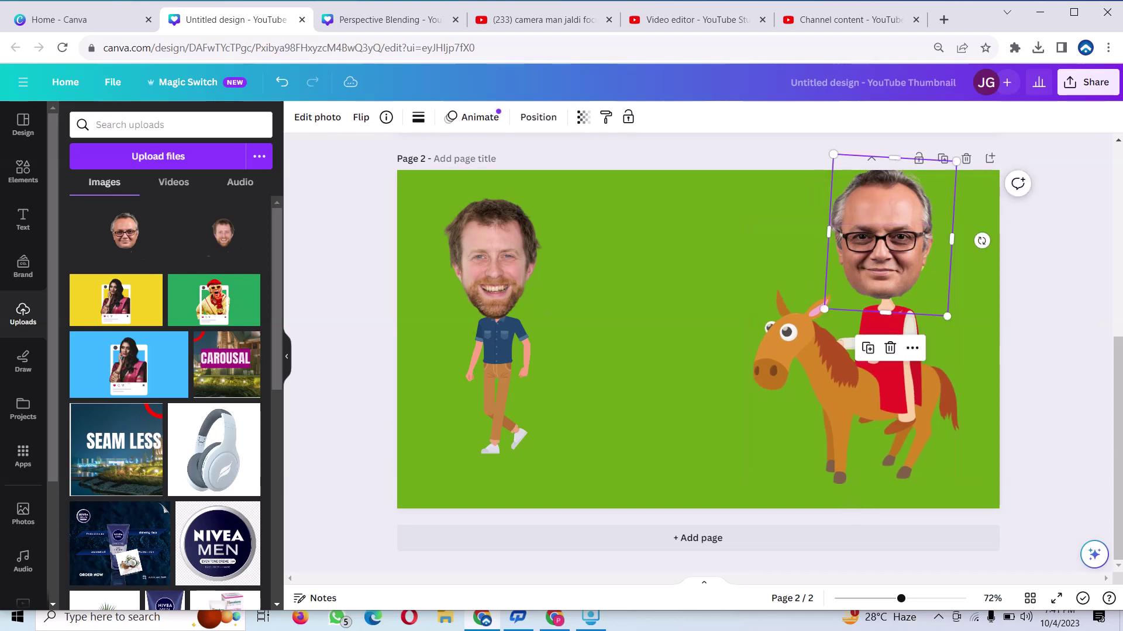
{"action": "left_click_drag", "start_coordinate": [884, 251], "coordinate": [888, 259]}
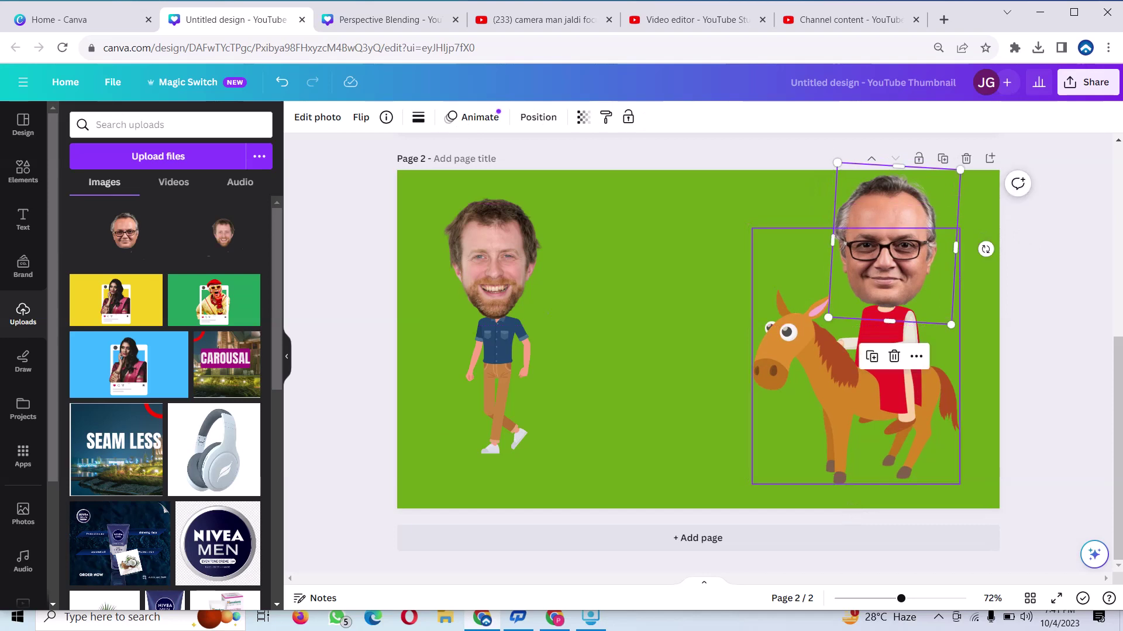
{"action": "key", "text": "Escape"}
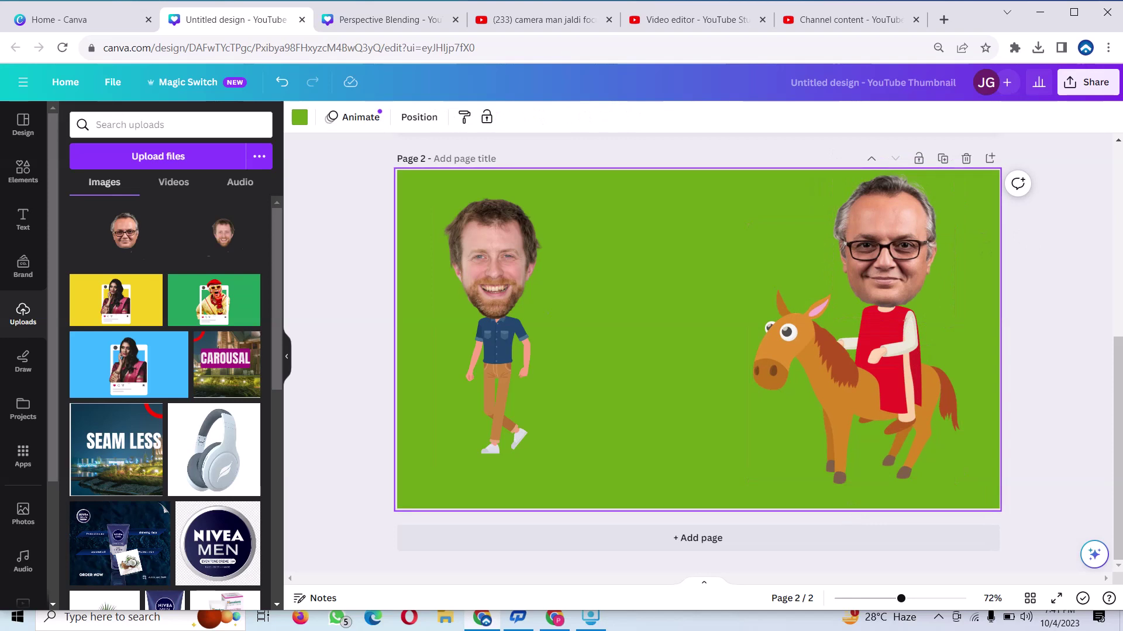
- Search Elements for 'bubble speech comment' and filter the results to Graphics
{"action": "left_click", "coordinate": [22, 172]}
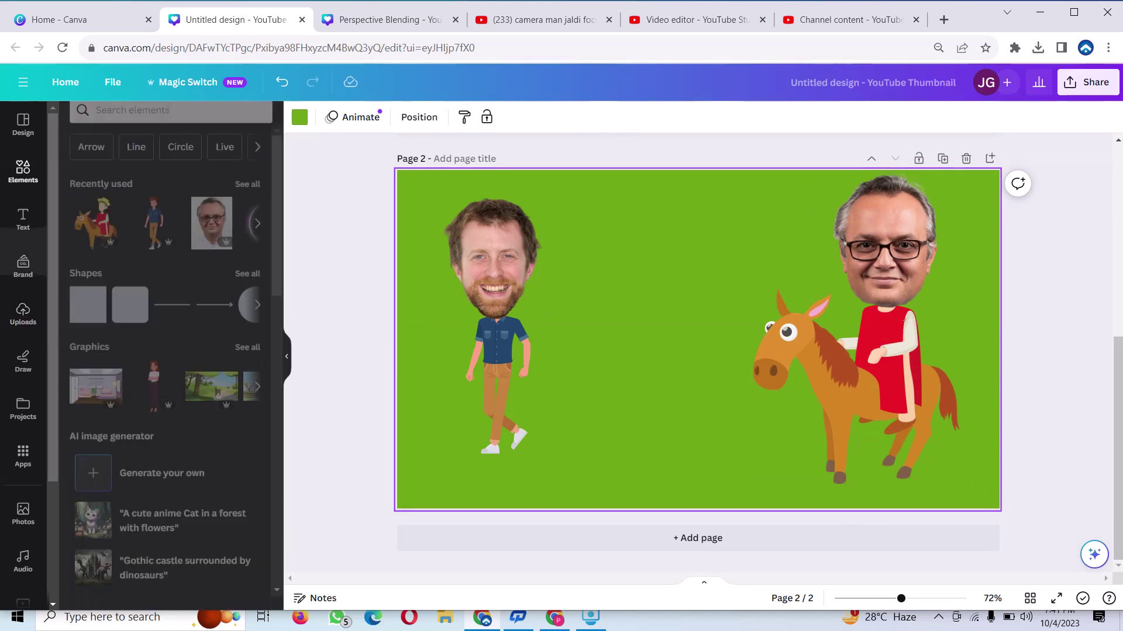
{"action": "left_click", "coordinate": [169, 110]}
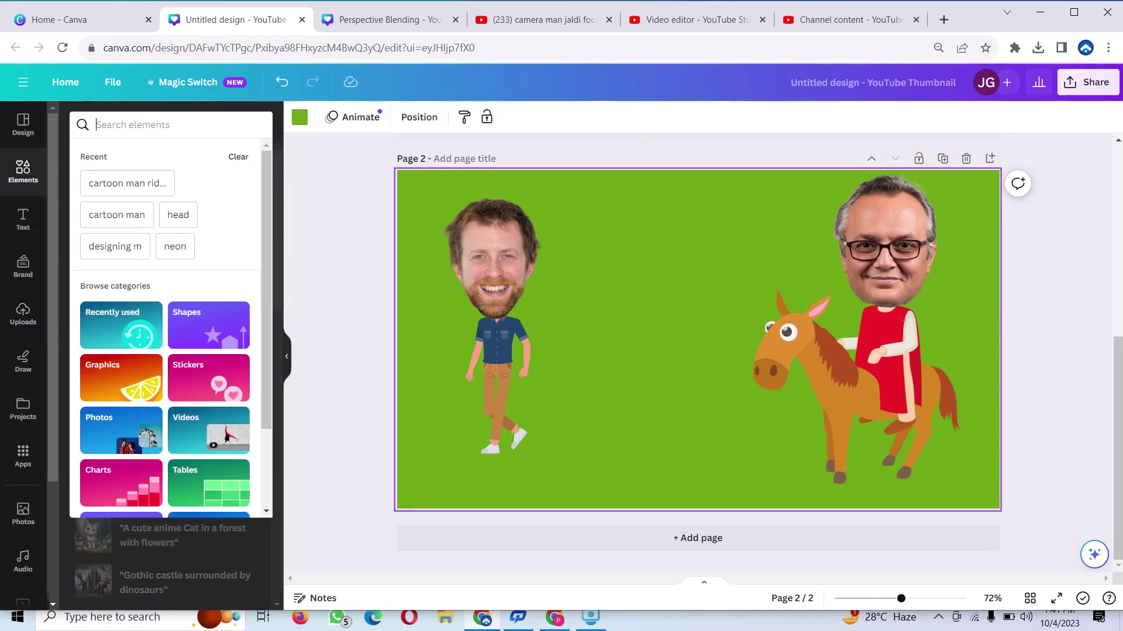
{"action": "type", "text": "bu"}
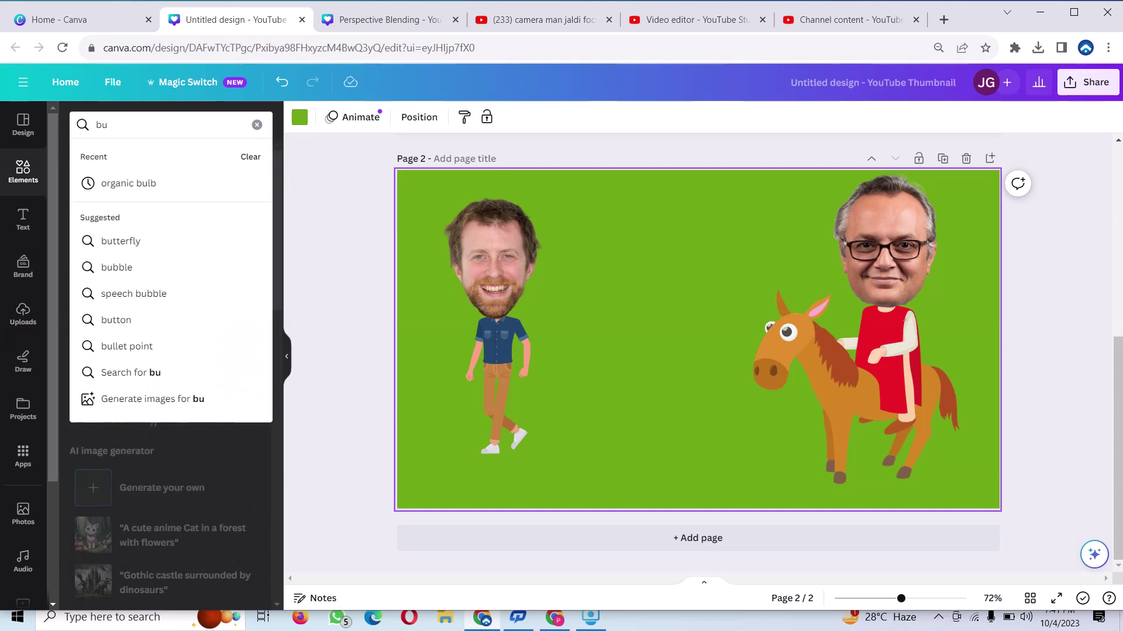
{"action": "type", "text": "bble"}
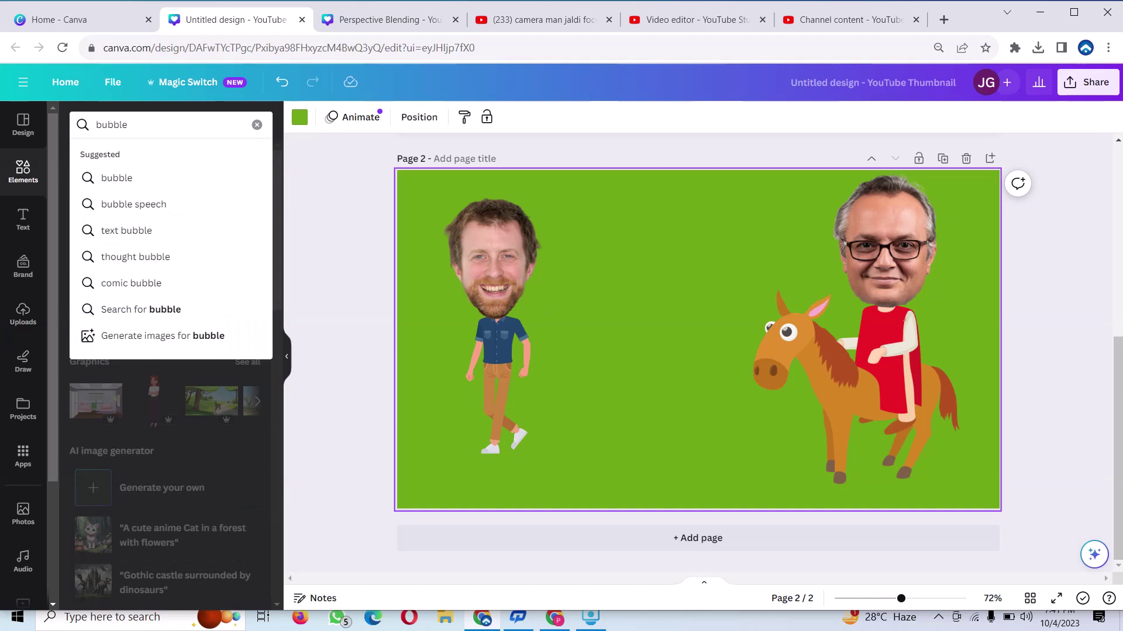
{"action": "type", "text": " s"}
{"action": "type", "text": "peech"}
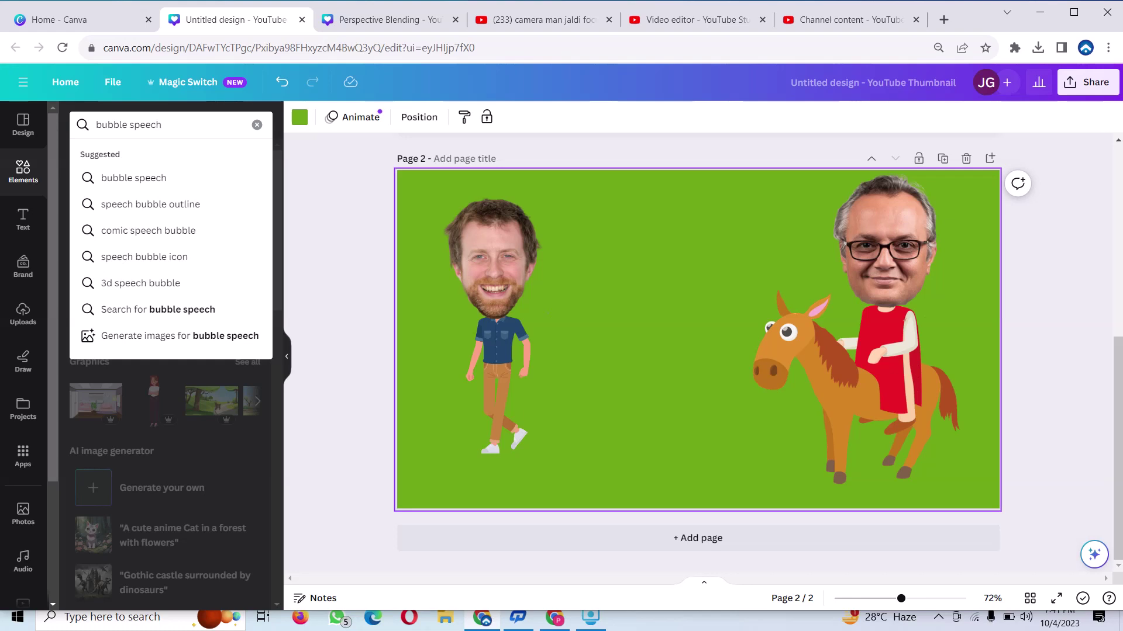
{"action": "type", "text": " comm"}
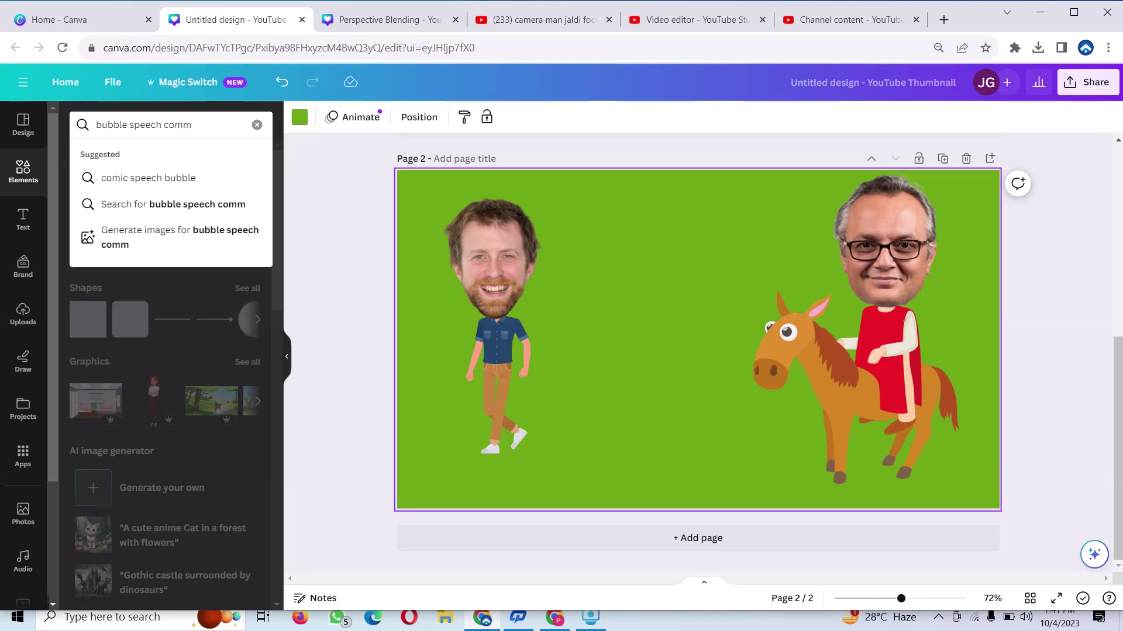
{"action": "type", "text": "ent"}
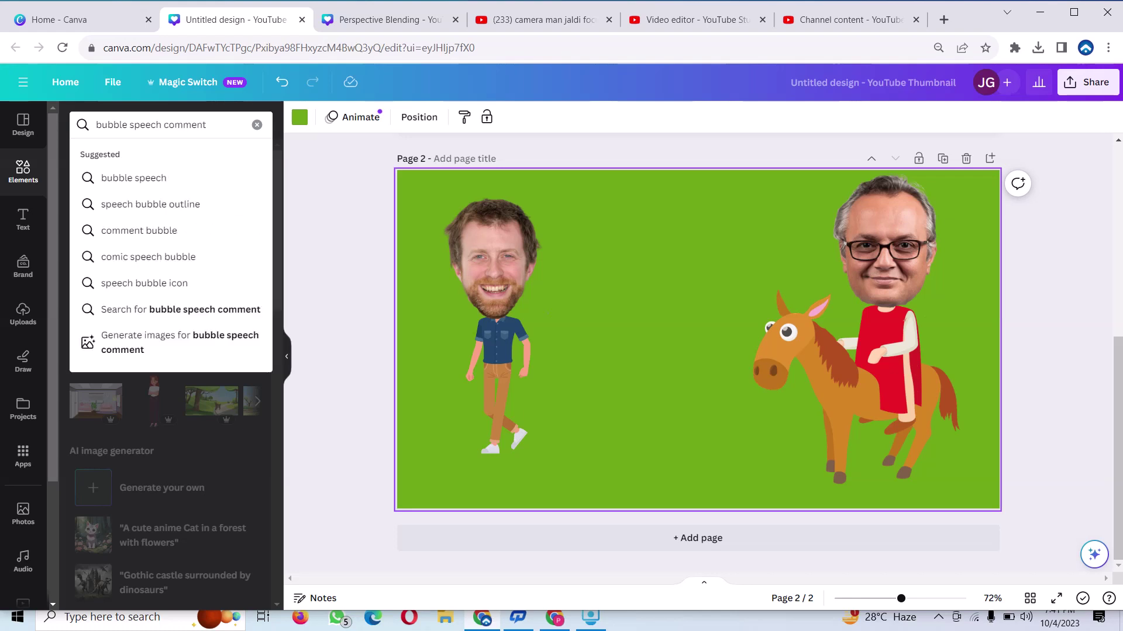
{"action": "key", "text": "Return"}
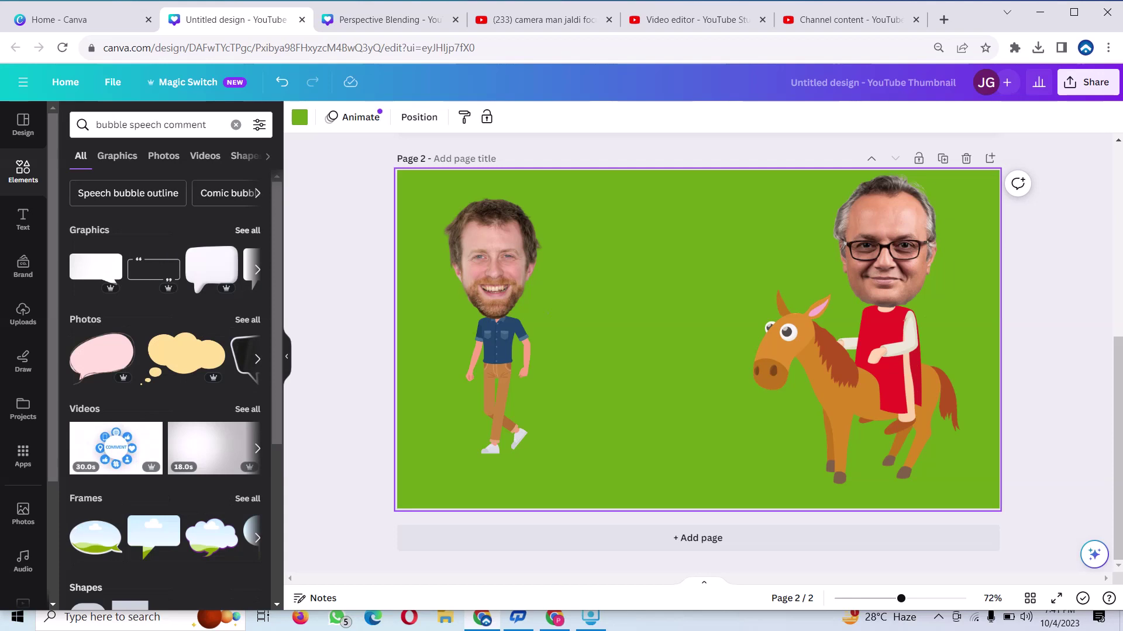
{"action": "left_click", "coordinate": [247, 230]}
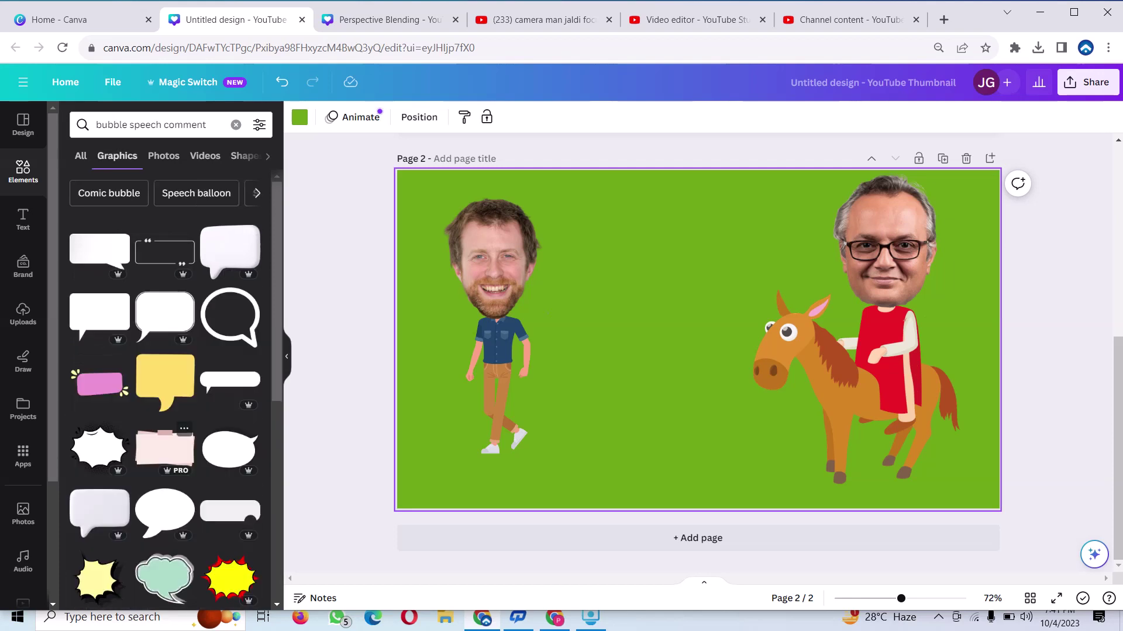
{"action": "scroll", "coordinate": [193, 433], "scroll_direction": "down", "scroll_amount": 3}
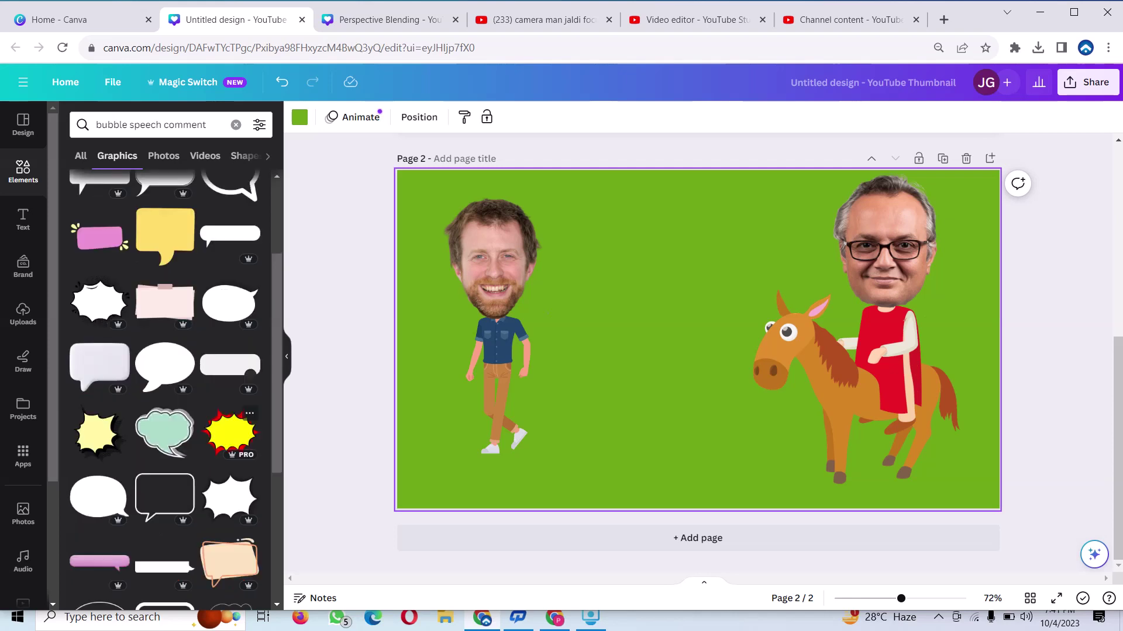
- Add the yellow-red starburst, enlarge it, and set it between the walking man and horse rider
{"action": "left_click", "coordinate": [230, 432]}
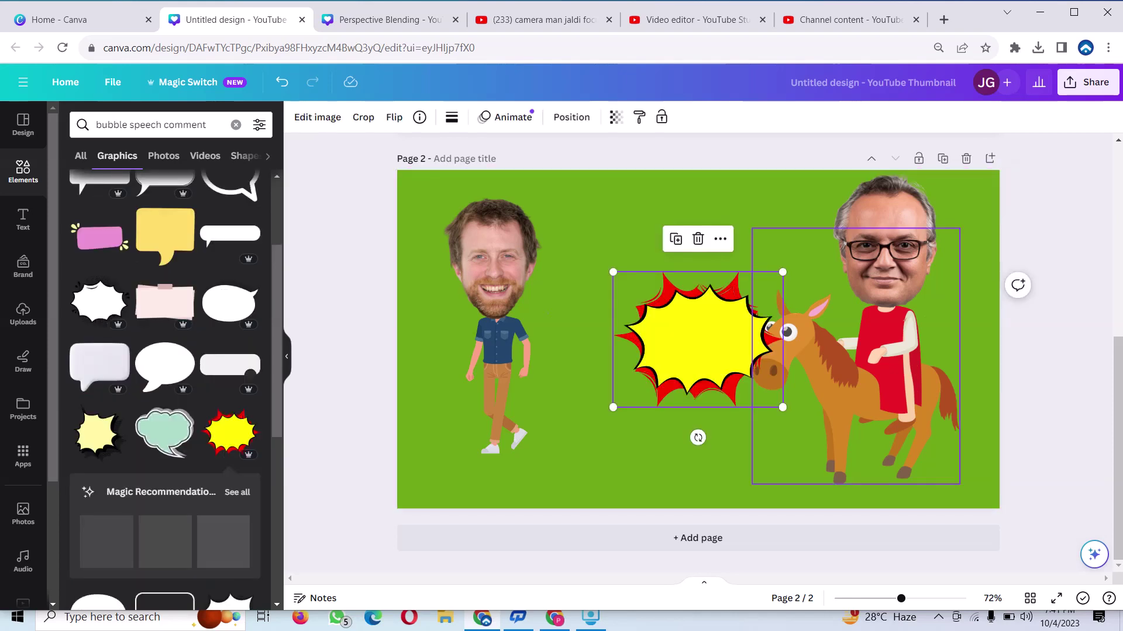
{"action": "scroll", "coordinate": [163, 386], "scroll_direction": "down", "scroll_amount": 5}
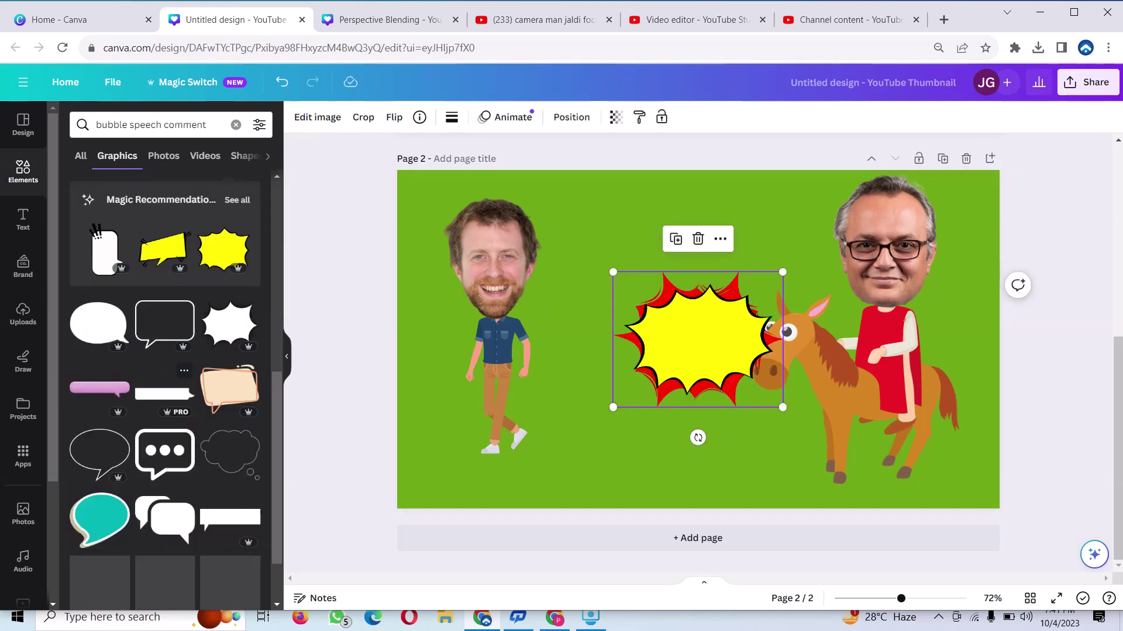
{"action": "left_click_drag", "start_coordinate": [698, 340], "coordinate": [648, 297]}
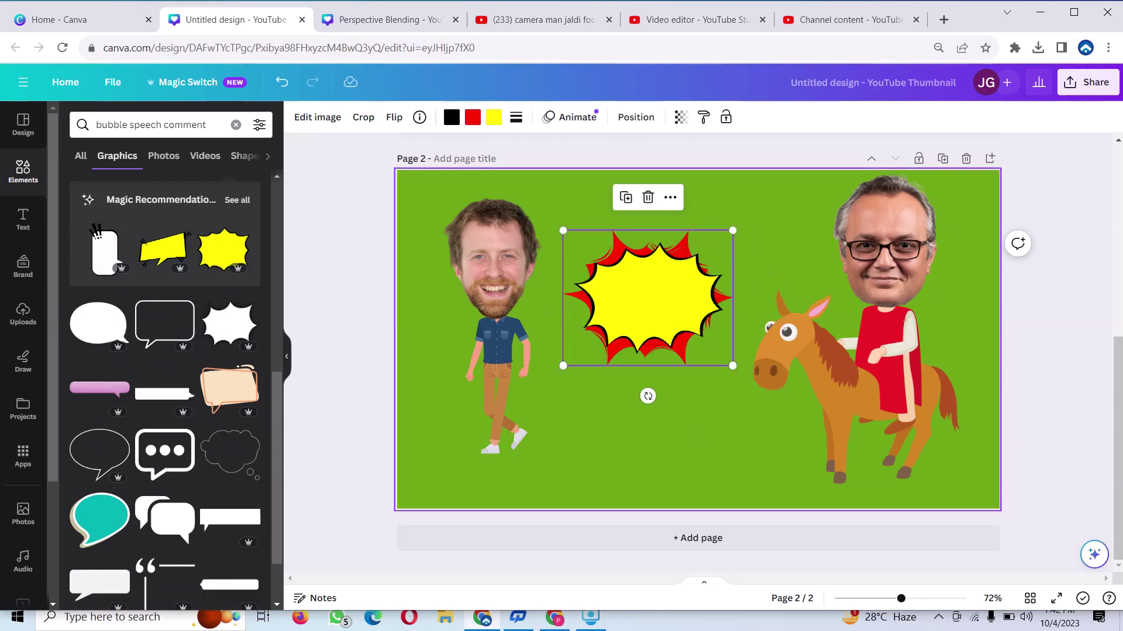
{"action": "left_click_drag", "start_coordinate": [733, 230], "coordinate": [765, 204]}
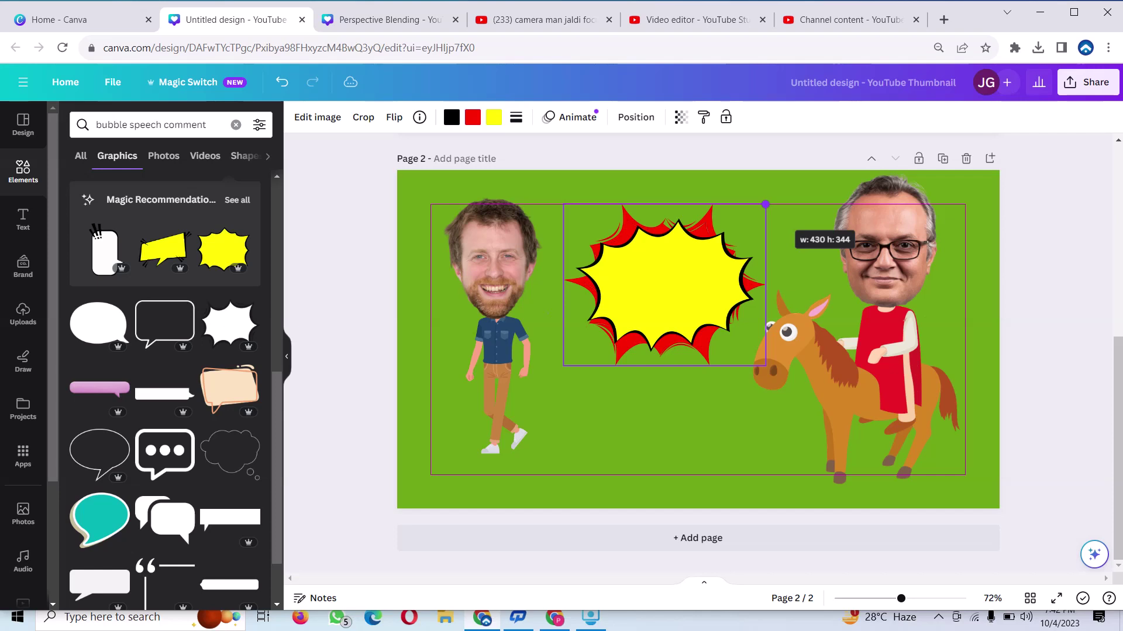
{"action": "mouse_move", "coordinate": [665, 284]}
{"action": "left_mouse_down"}
{"action": "mouse_move", "coordinate": [659, 325]}
{"action": "mouse_move", "coordinate": [674, 285]}
{"action": "left_mouse_up"}
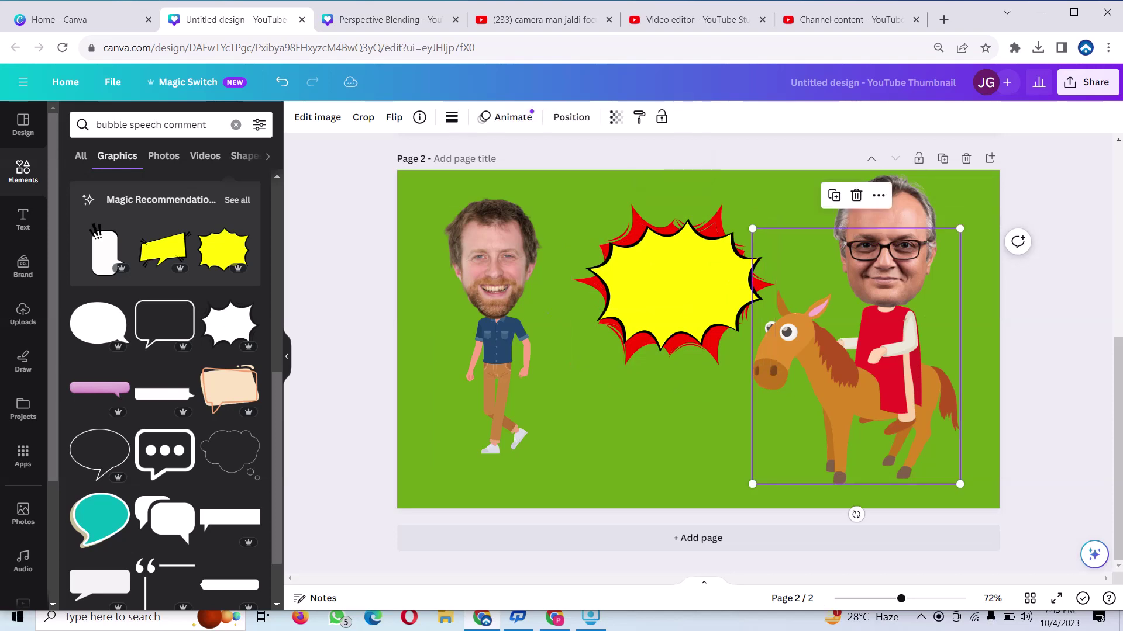
{"action": "left_click", "coordinate": [672, 284]}
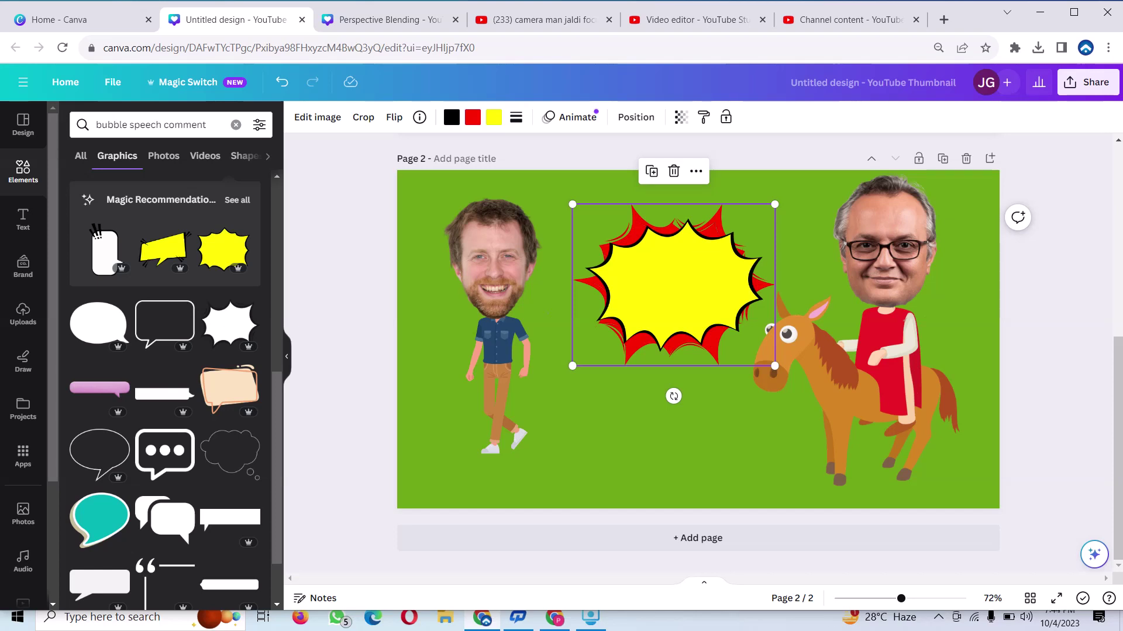
{"action": "left_click_drag", "start_coordinate": [673, 285], "coordinate": [663, 305]}
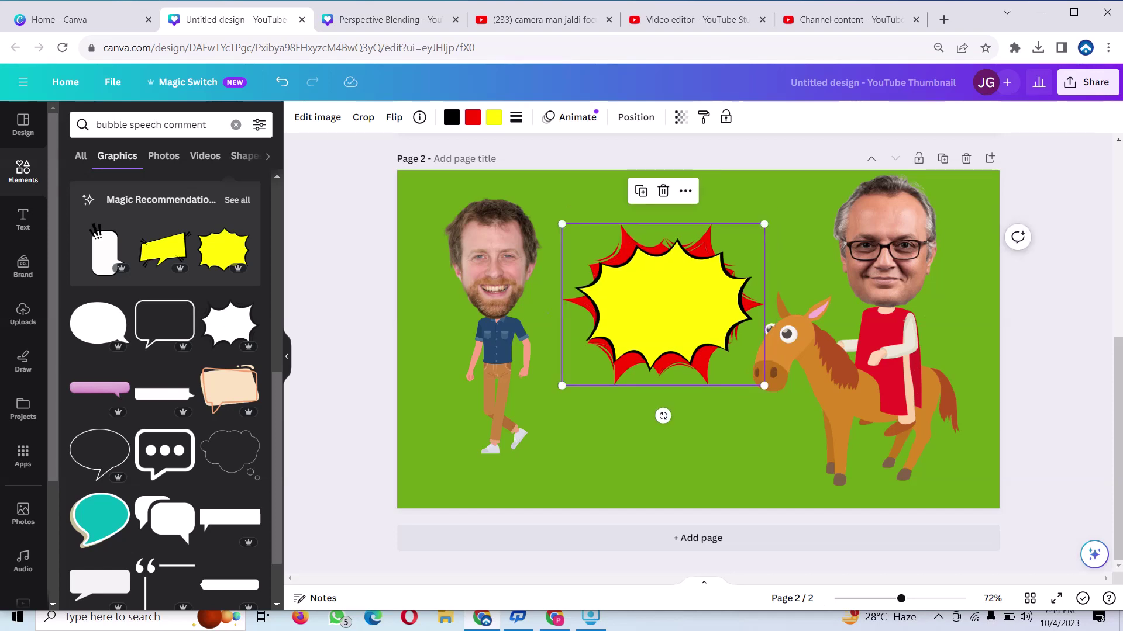
{"action": "left_click", "coordinate": [235, 124]}
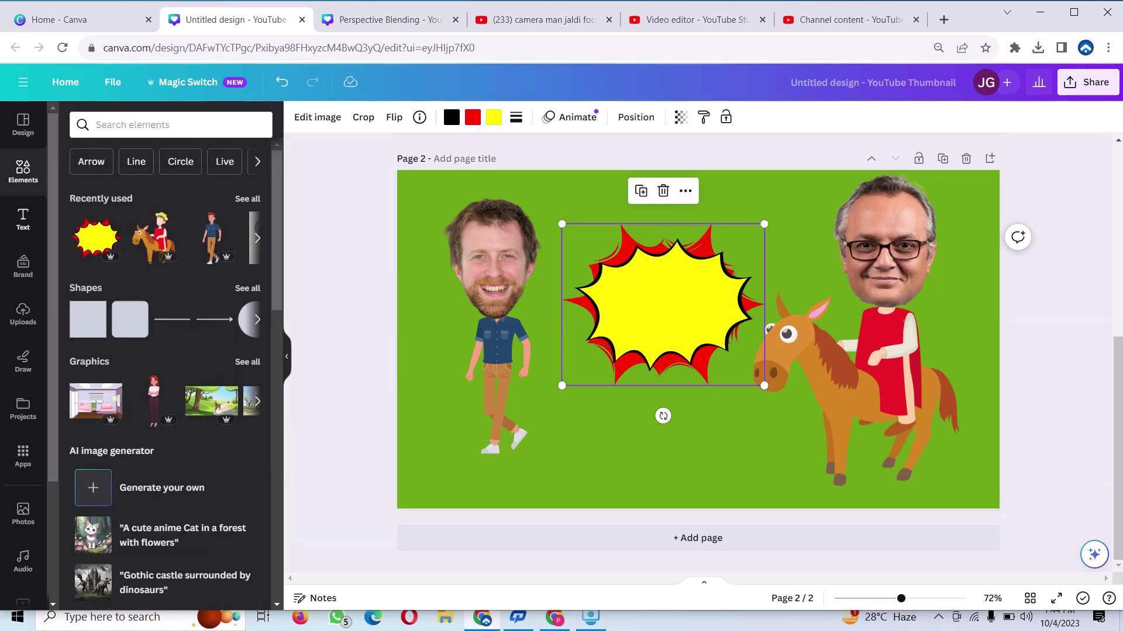
- Enlarge the starburst further and tilt it about 16 degrees between the two figures
{"action": "left_click", "coordinate": [23, 220]}
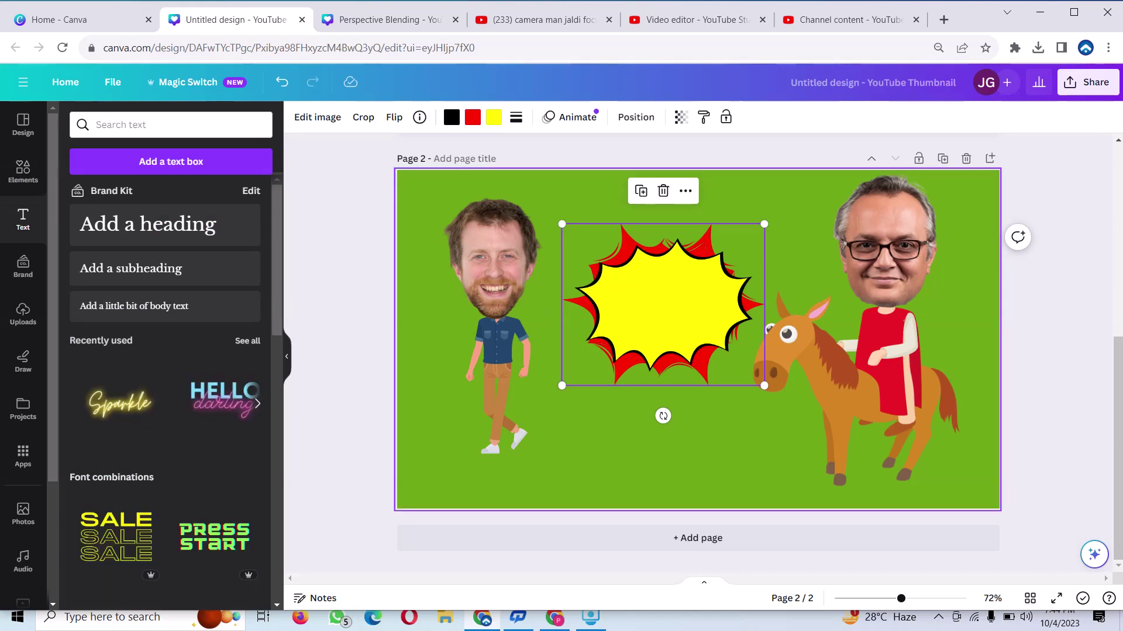
{"action": "left_click_drag", "start_coordinate": [764, 224], "coordinate": [801, 193]}
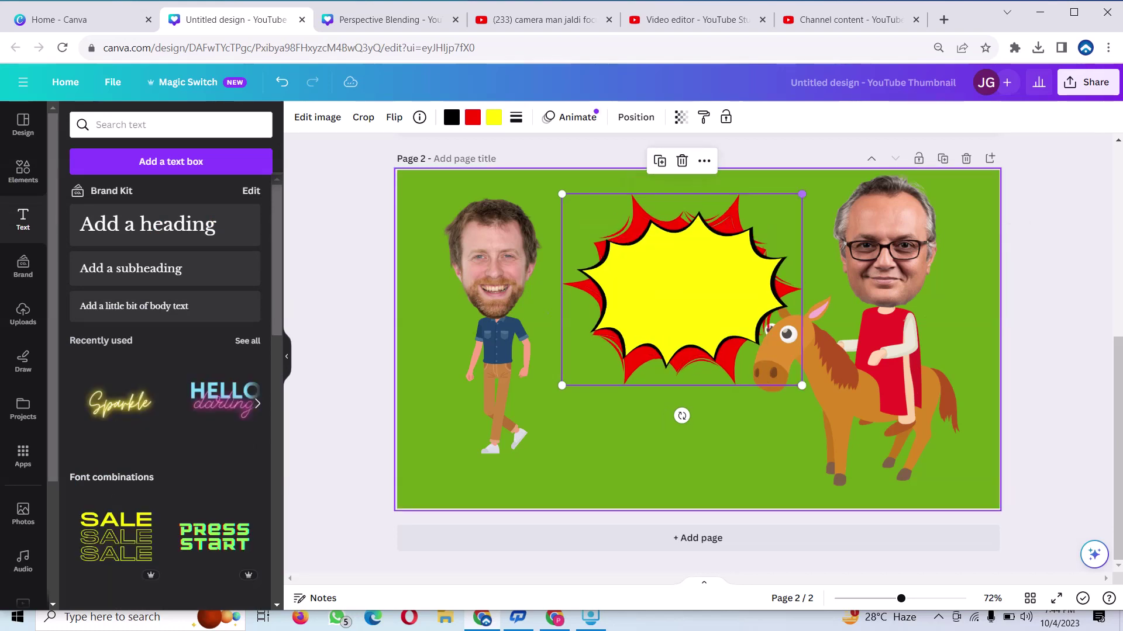
{"action": "left_click_drag", "start_coordinate": [682, 290], "coordinate": [654, 305]}
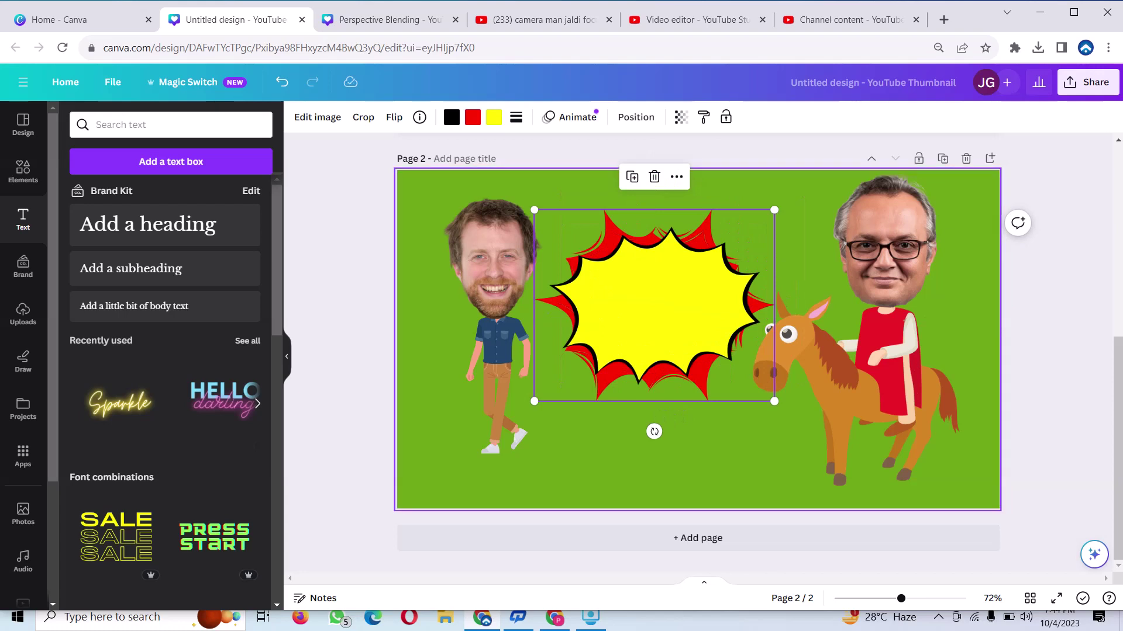
{"action": "left_click_drag", "start_coordinate": [653, 432], "coordinate": [724, 439]}
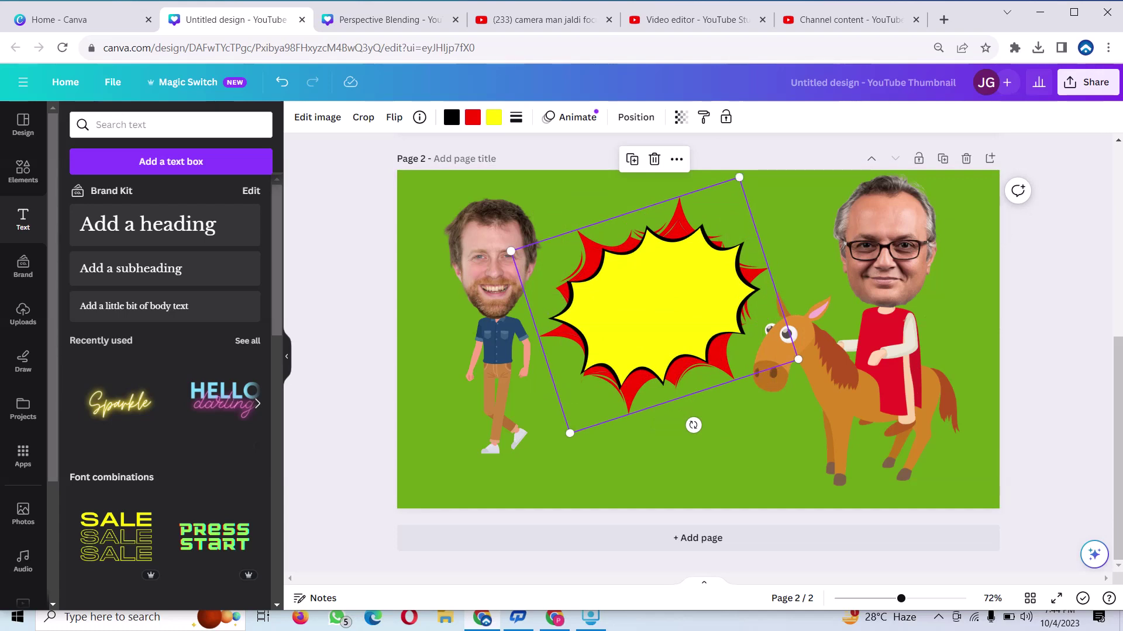
{"action": "left_click_drag", "start_coordinate": [739, 177], "coordinate": [758, 147]}
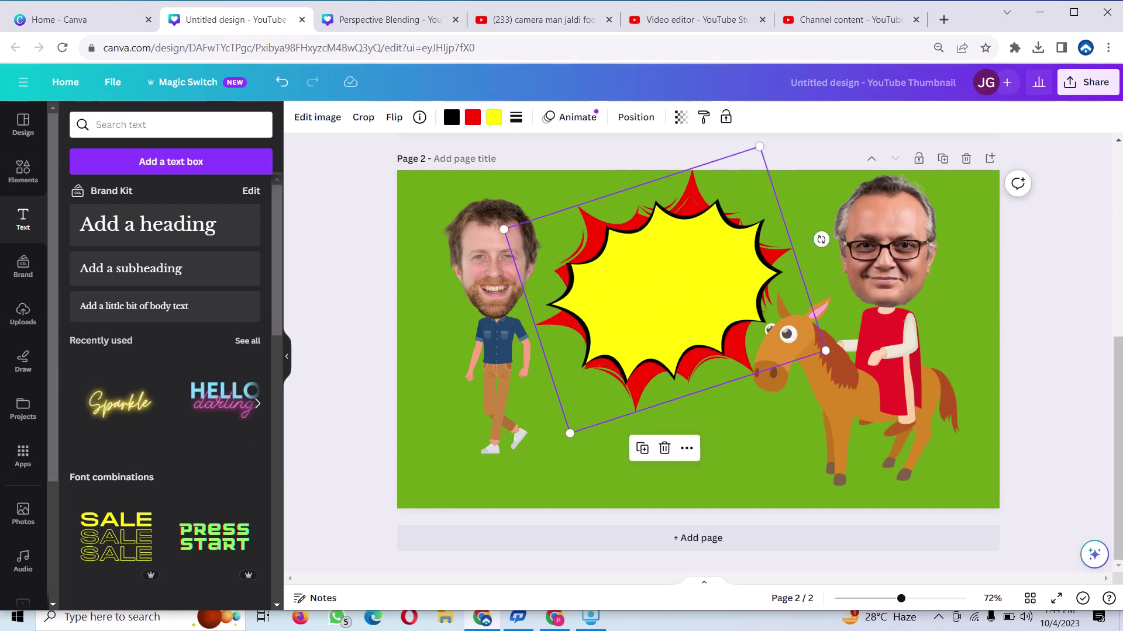
{"action": "left_click_drag", "start_coordinate": [664, 290], "coordinate": [658, 298]}
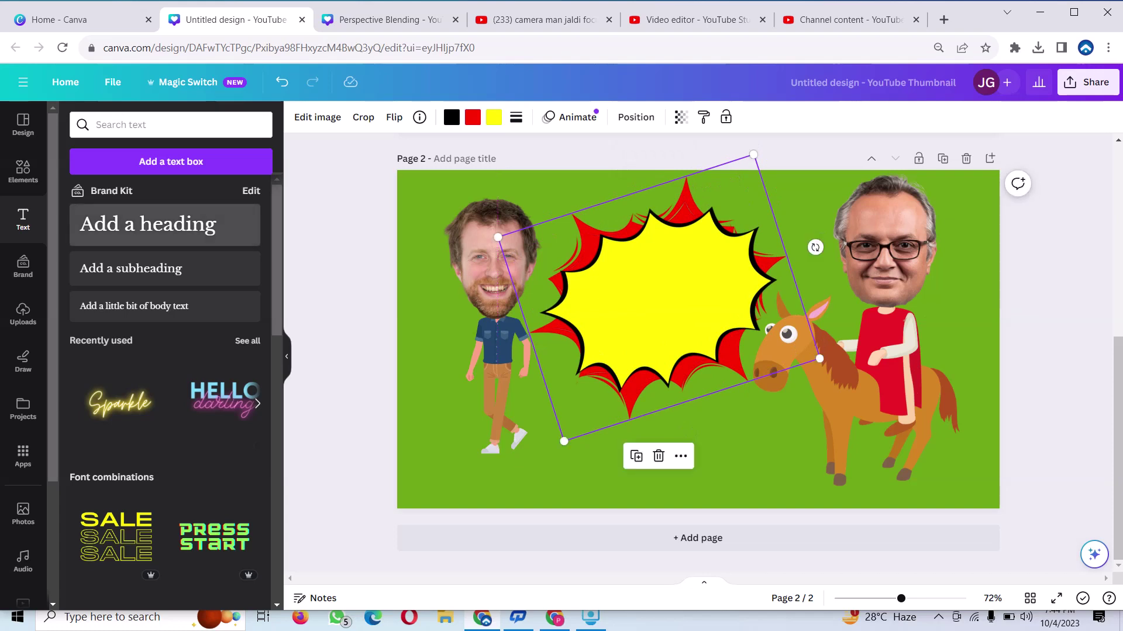
- Add a heading reading 'Caricature' and 'Design' on two lines
{"action": "left_click", "coordinate": [164, 225]}
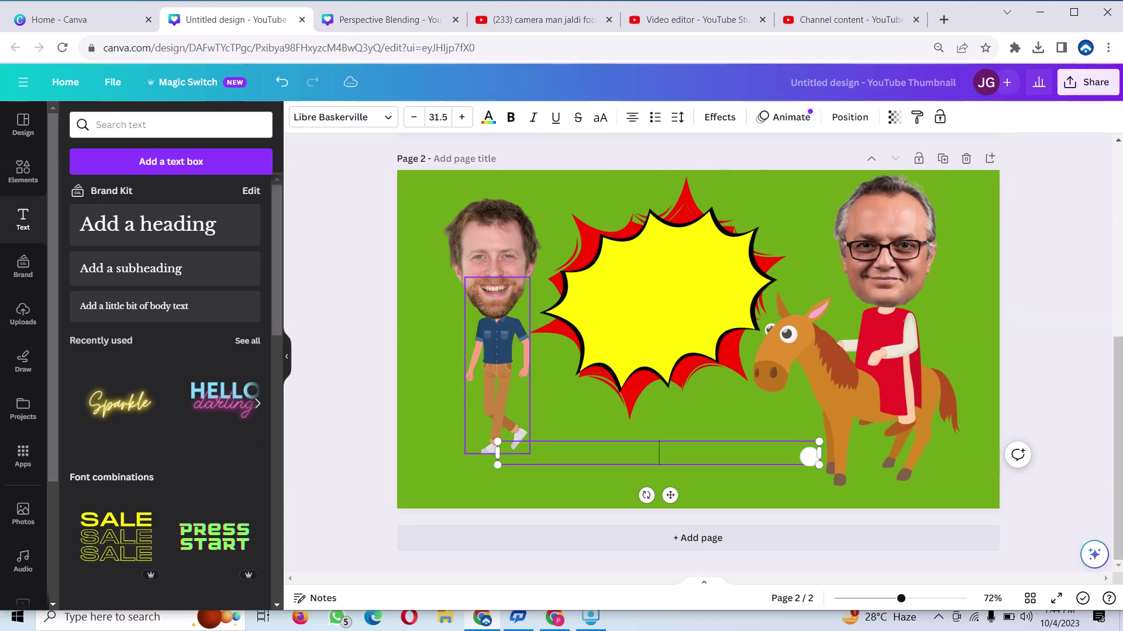
{"action": "type", "text": "Car"}
{"action": "type", "text": "icature"}
{"action": "key", "text": "Return"}
{"action": "type", "text": "Design"}
- Set both words of the heading in the Breaking Rules font
{"action": "left_click", "coordinate": [343, 117]}
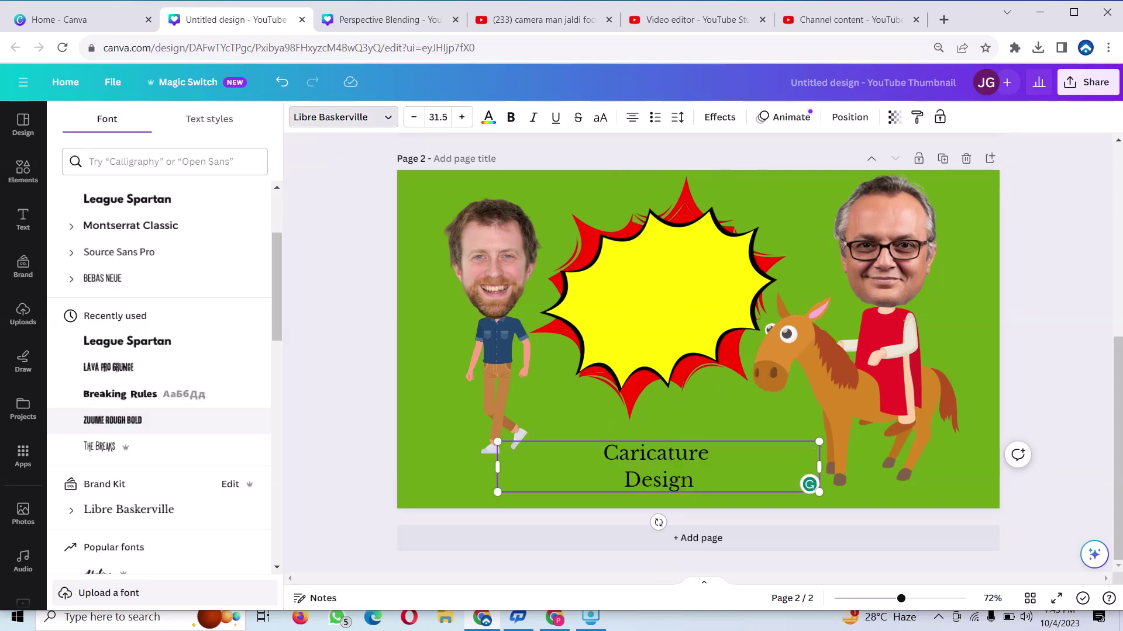
{"action": "left_click", "coordinate": [120, 395]}
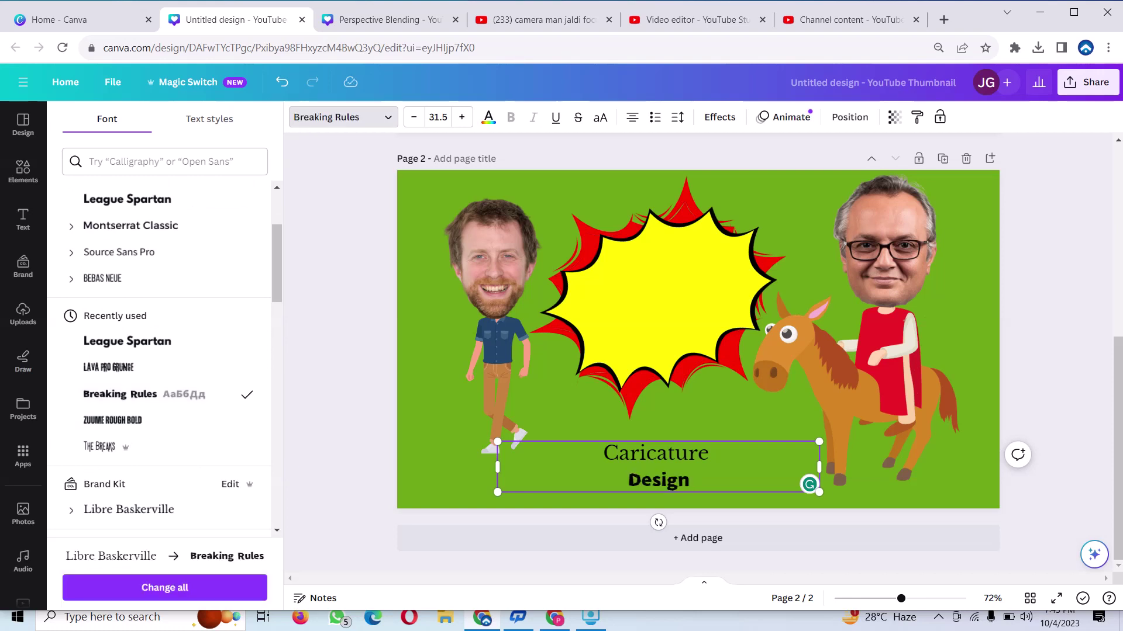
{"action": "left_click", "coordinate": [697, 453]}
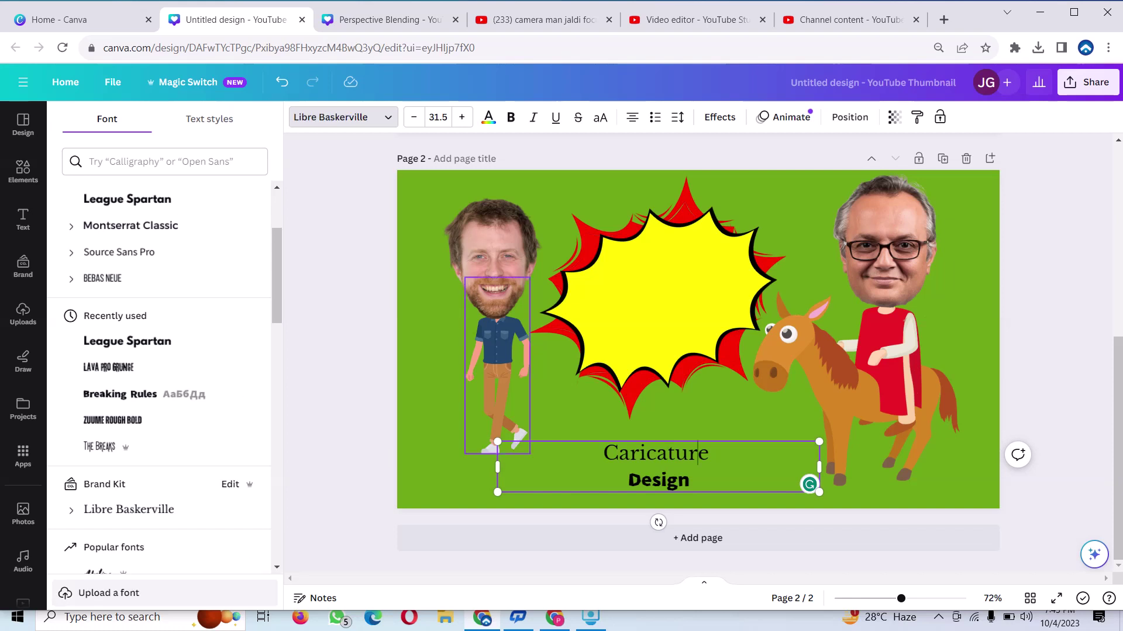
{"action": "left_click", "coordinate": [119, 395]}
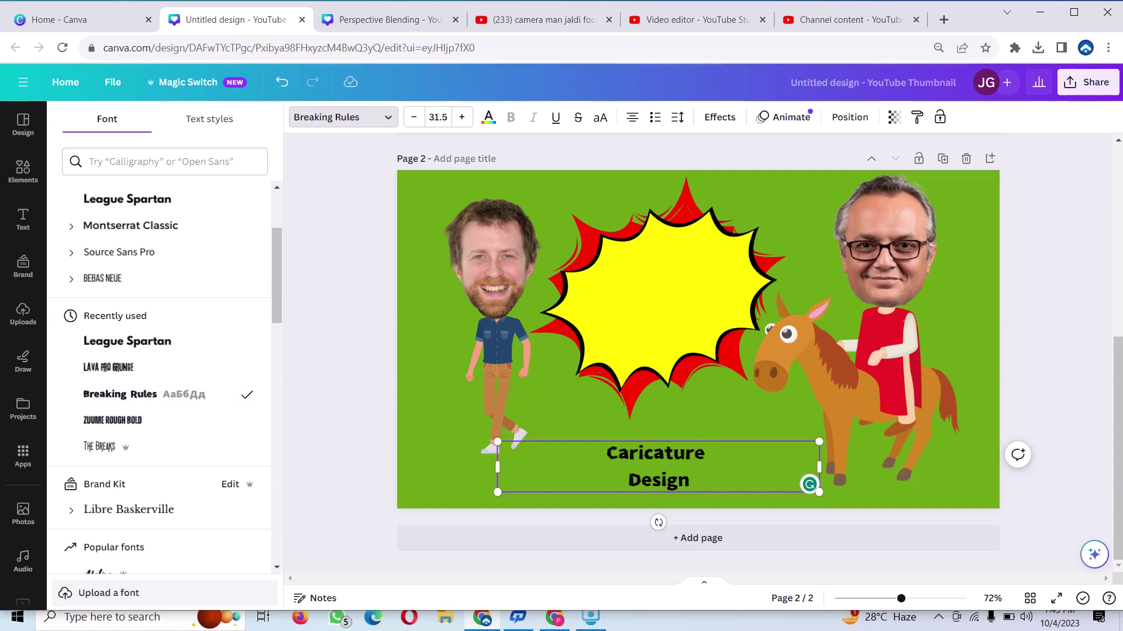
{"action": "double_click", "coordinate": [659, 481]}
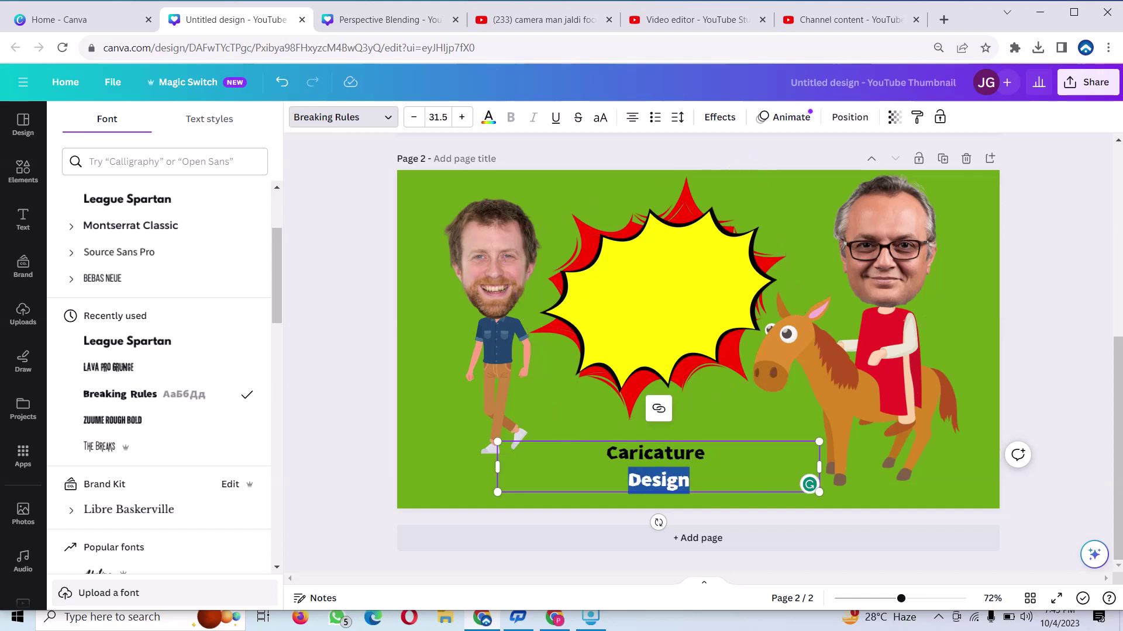
{"action": "left_click", "coordinate": [712, 454]}
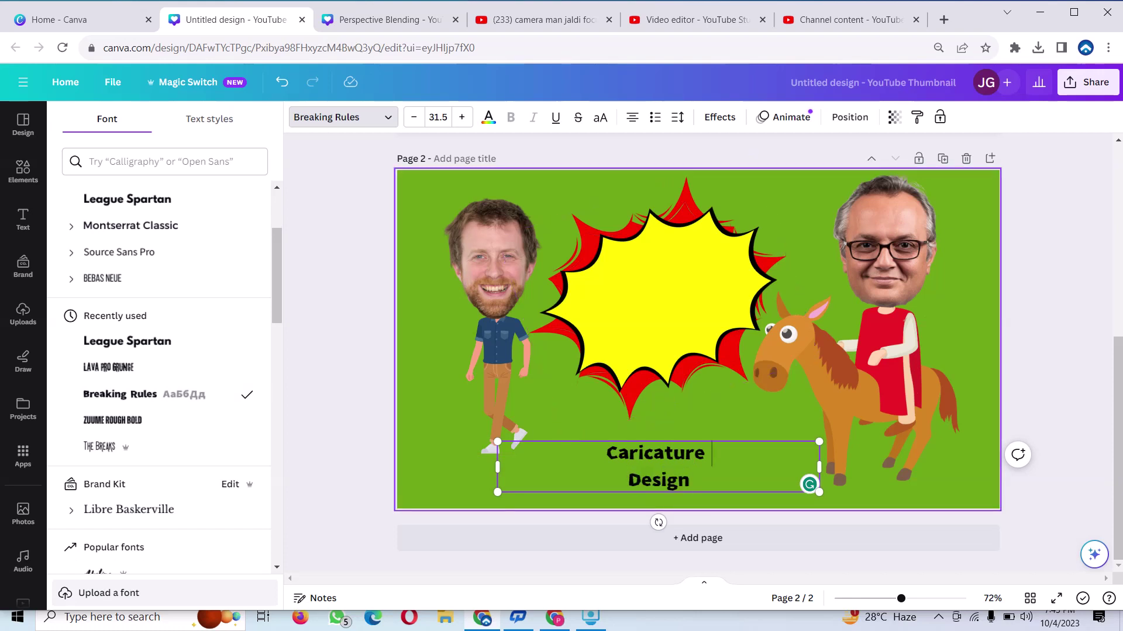
{"action": "key", "text": "Escape"}
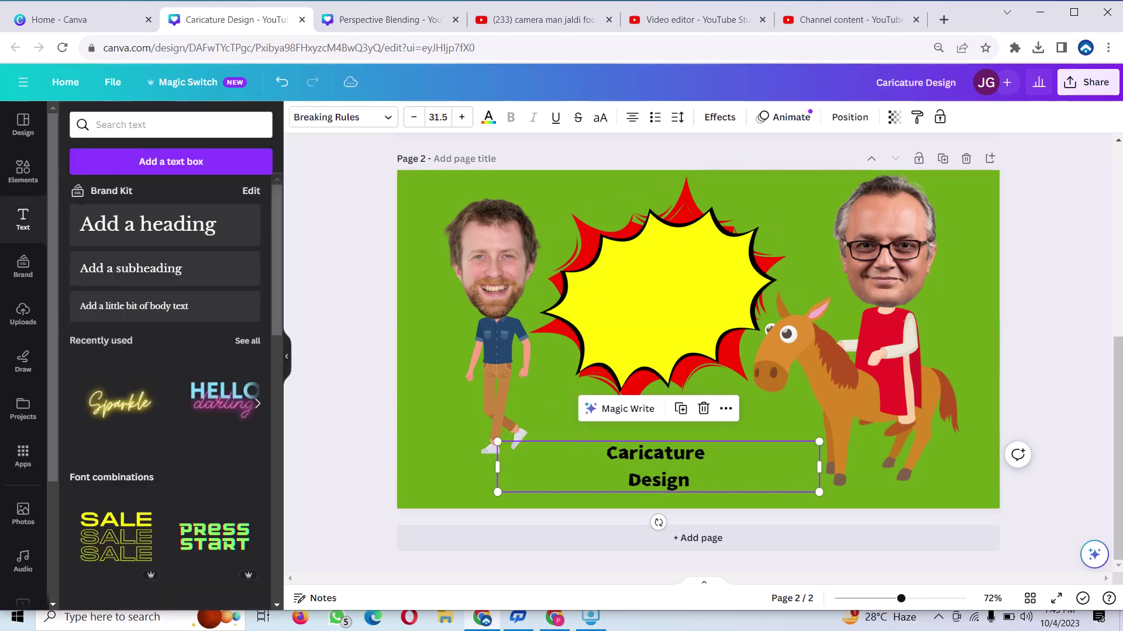
- Move the caption onto the starburst, enlarge it, and set line spacing to 0.93
{"action": "left_click_drag", "start_coordinate": [657, 468], "coordinate": [682, 316]}
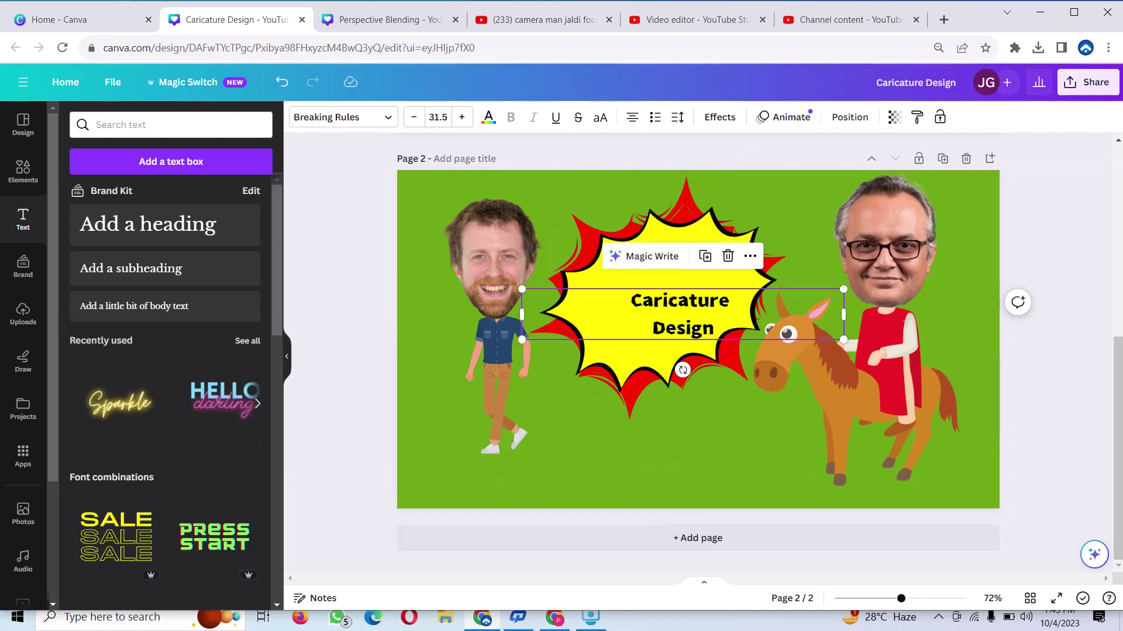
{"action": "left_click_drag", "start_coordinate": [521, 289], "coordinate": [415, 273]}
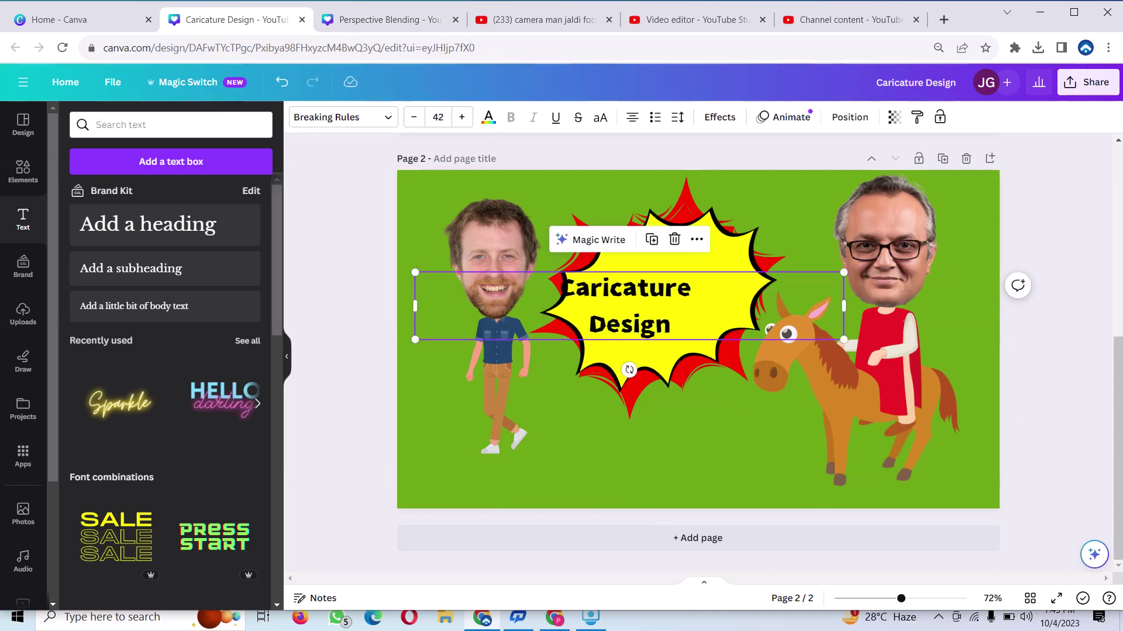
{"action": "left_click", "coordinate": [677, 117]}
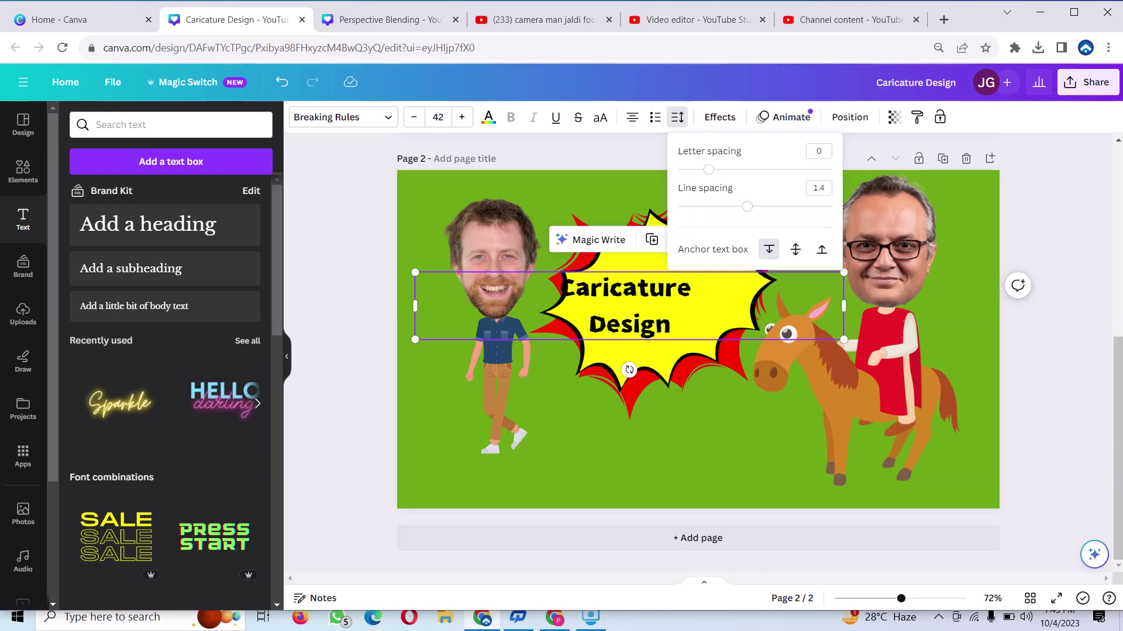
{"action": "left_click_drag", "start_coordinate": [747, 206], "coordinate": [711, 206]}
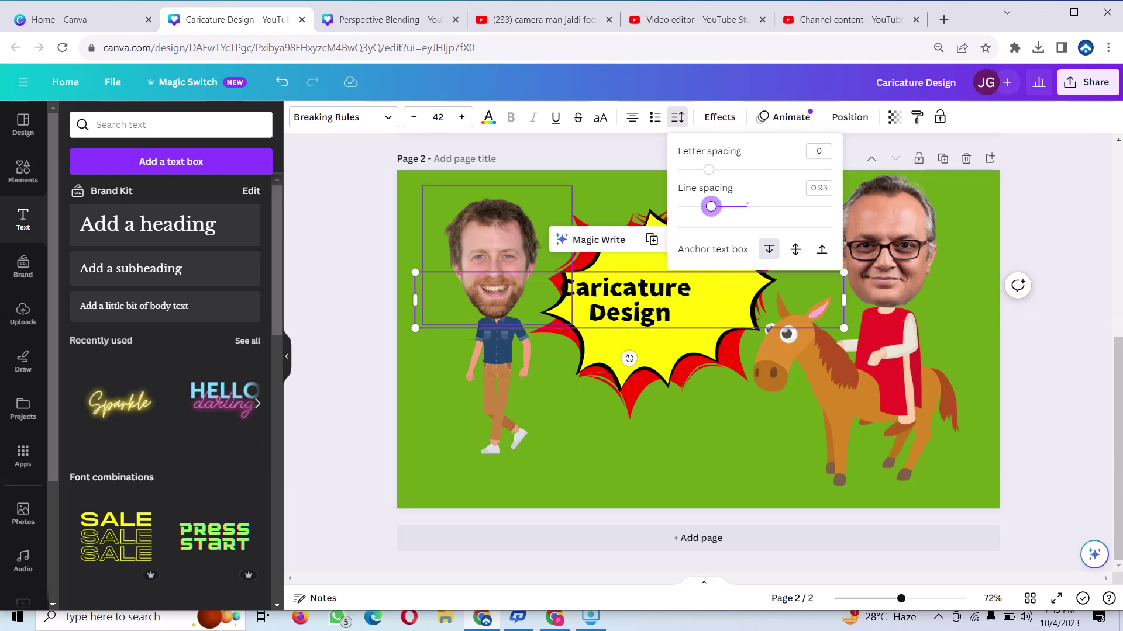
{"action": "left_click_drag", "start_coordinate": [415, 272], "coordinate": [311, 259]}
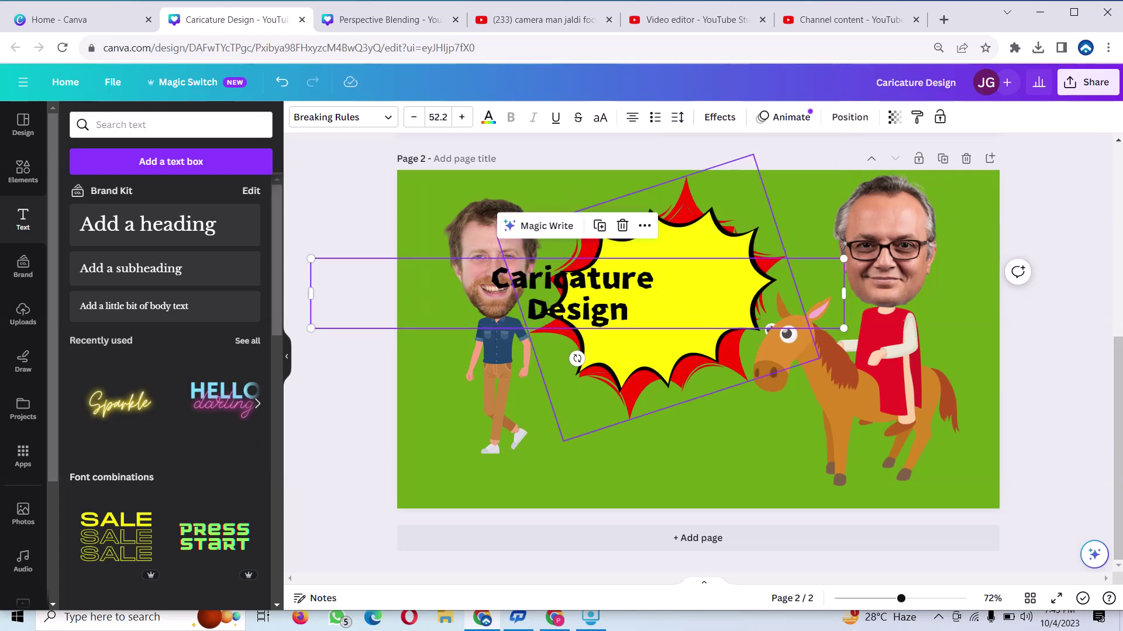
- Rotate the caption about -27° to follow the burst and select the word Design
{"action": "mouse_move", "coordinate": [577, 359]}
{"action": "left_mouse_down"}
{"action": "mouse_move", "coordinate": [629, 394]}
{"action": "mouse_move", "coordinate": [710, 392]}
{"action": "left_mouse_up"}
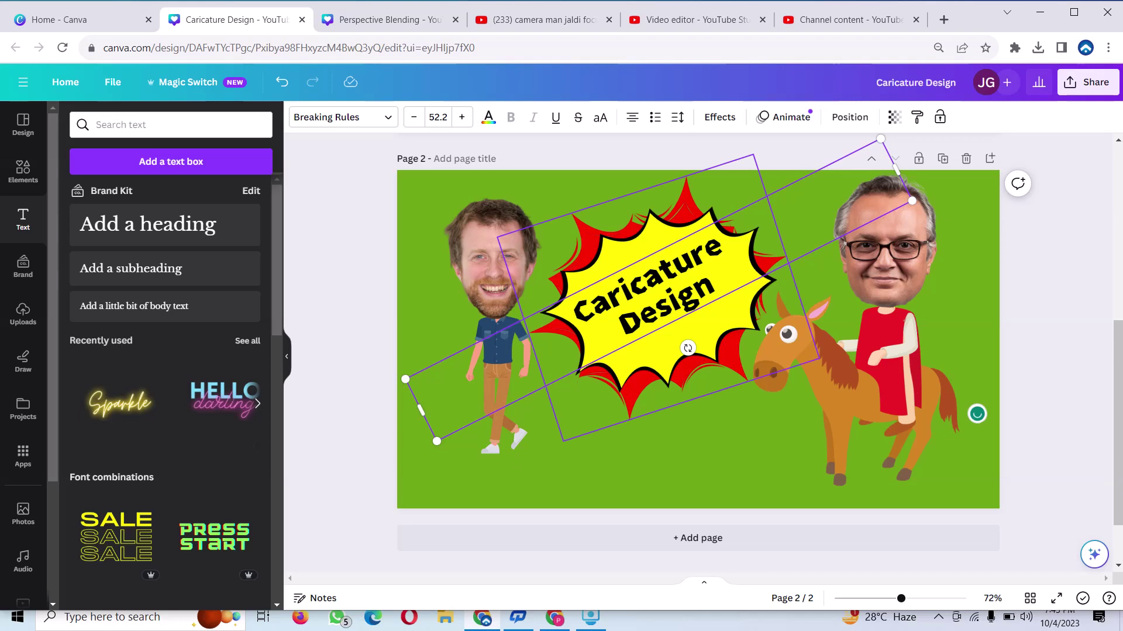
{"action": "left_click_drag", "start_coordinate": [673, 351], "coordinate": [681, 362]}
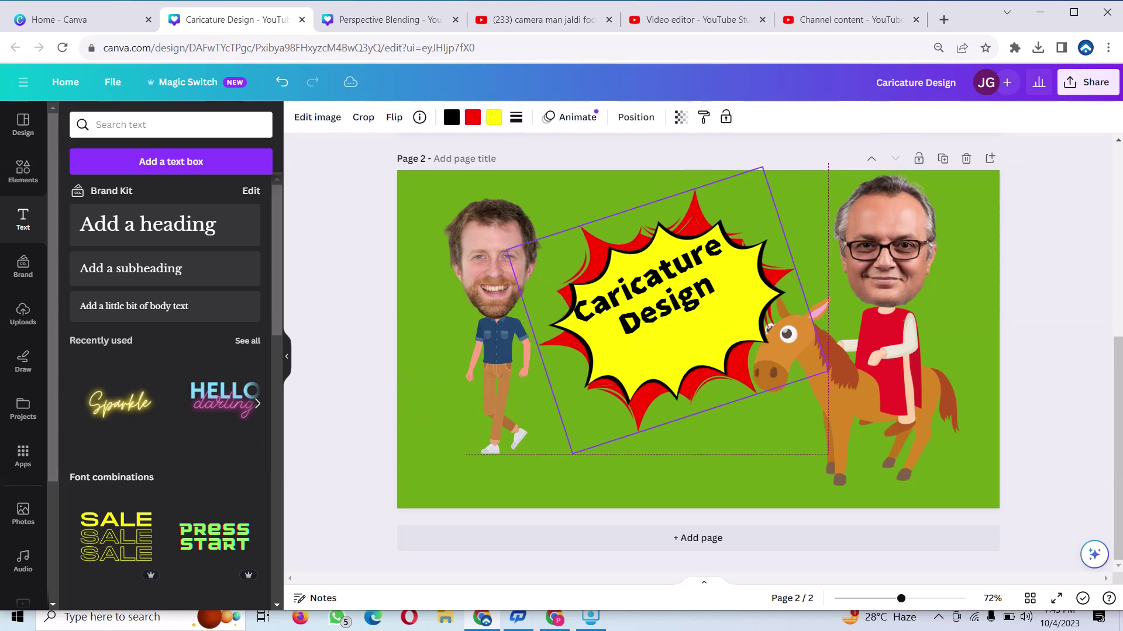
{"action": "key", "text": "ctrl+z"}
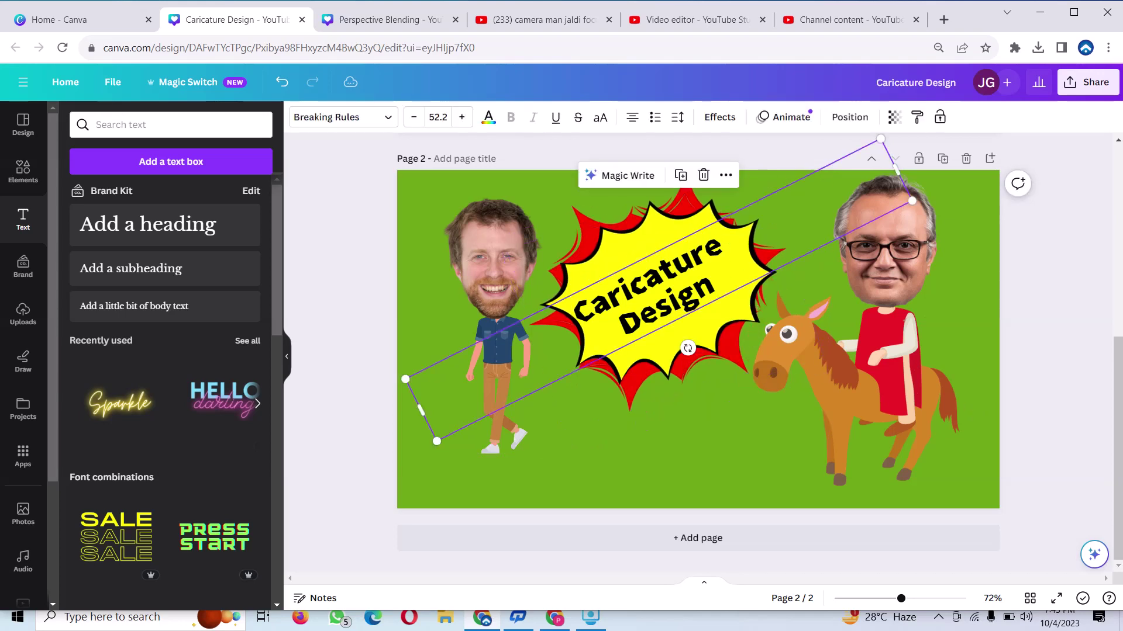
{"action": "key", "text": "shift+Left"}
{"action": "key", "text": "shift+Left"}
{"action": "key", "text": "shift+Left"}
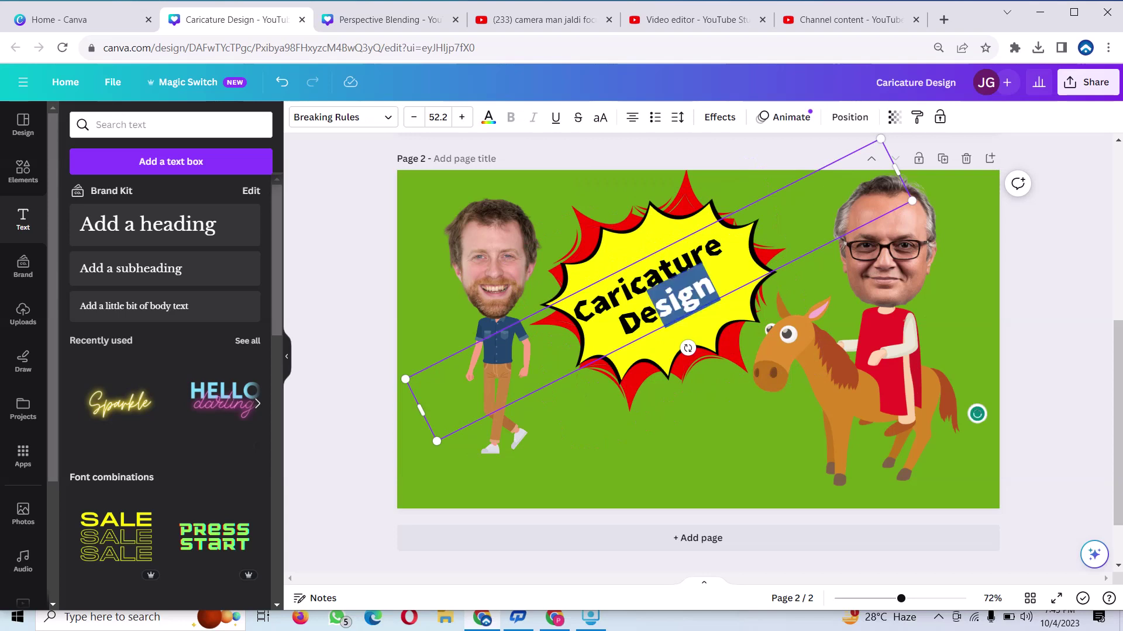
{"action": "key", "text": "shift+Left"}
{"action": "key", "text": "shift+Left"}
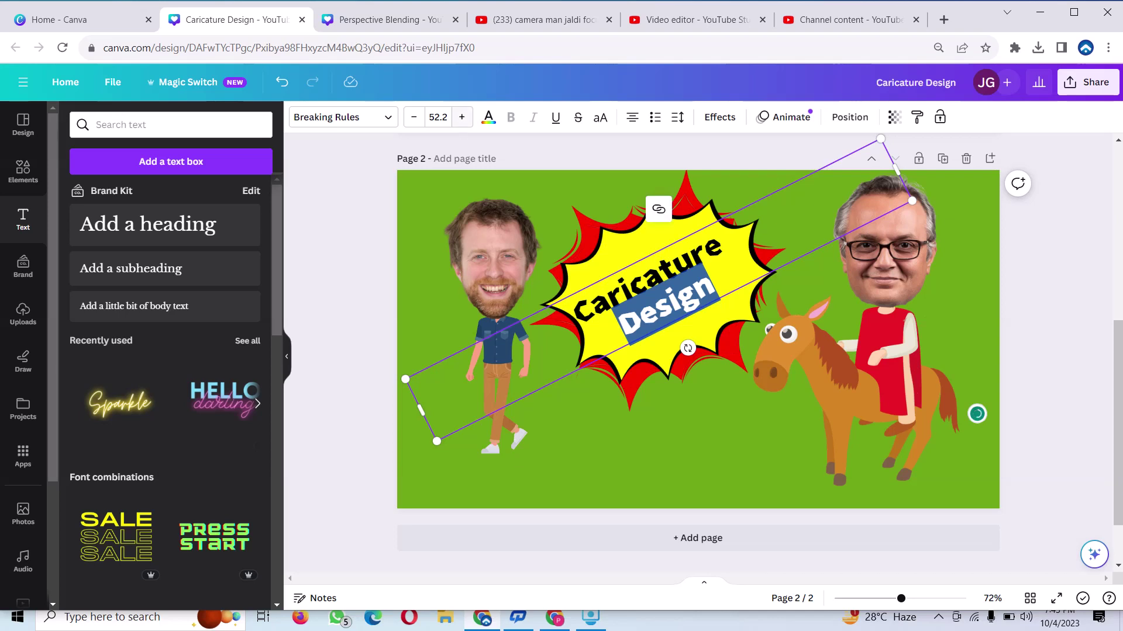
- Colour the word Design red (#ff0000) from the document colours
{"action": "left_click", "coordinate": [488, 116]}
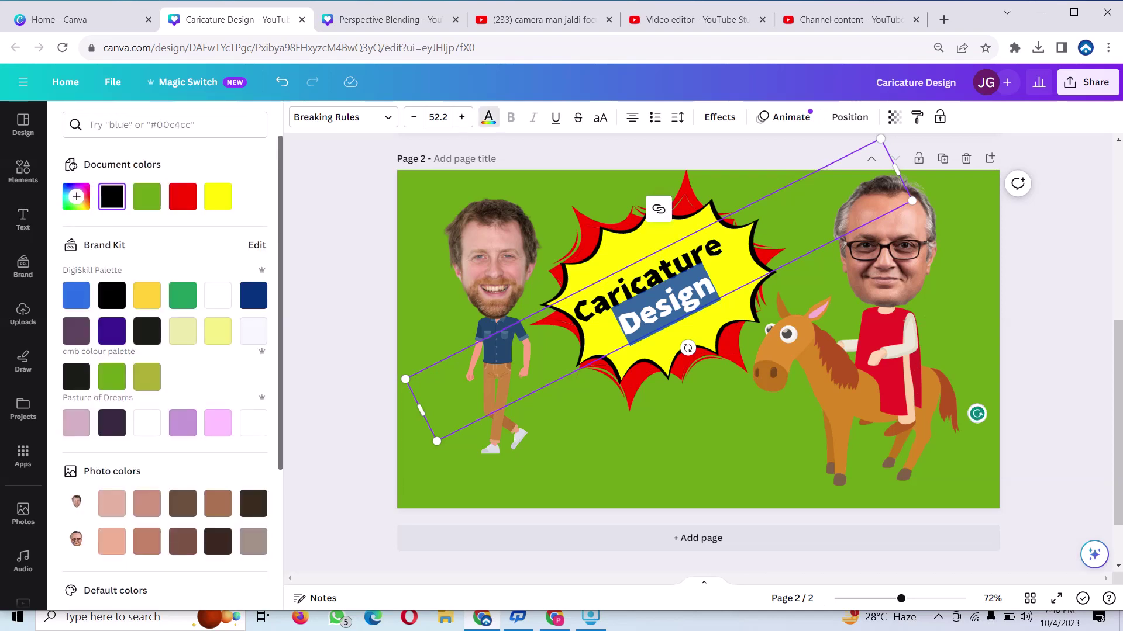
{"action": "left_click", "coordinate": [182, 197]}
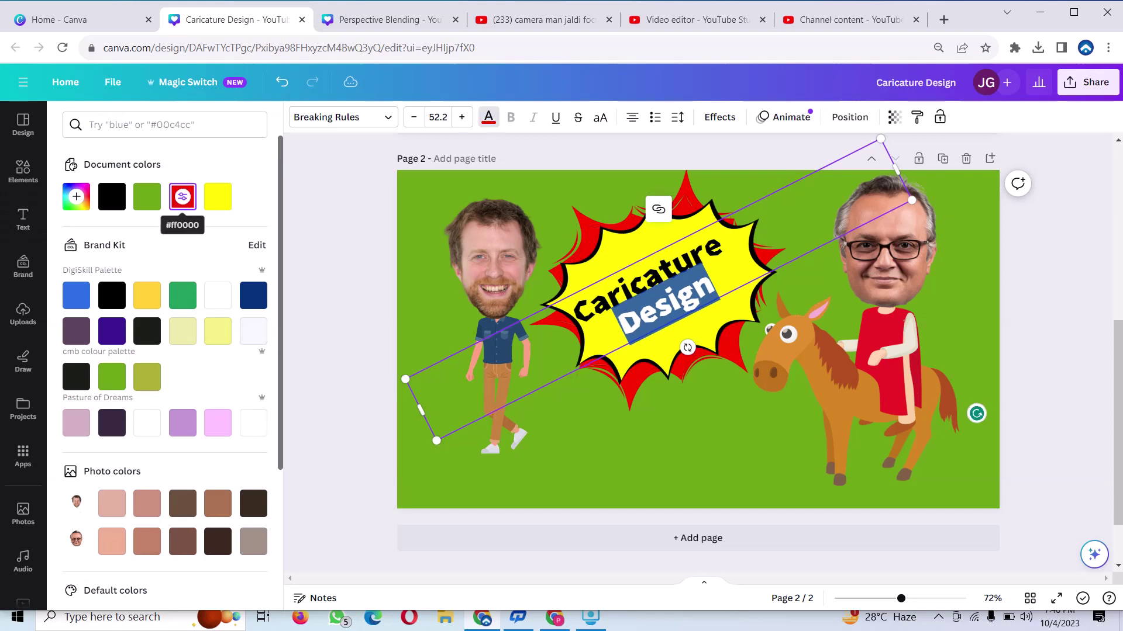
{"action": "left_click", "coordinate": [584, 468]}
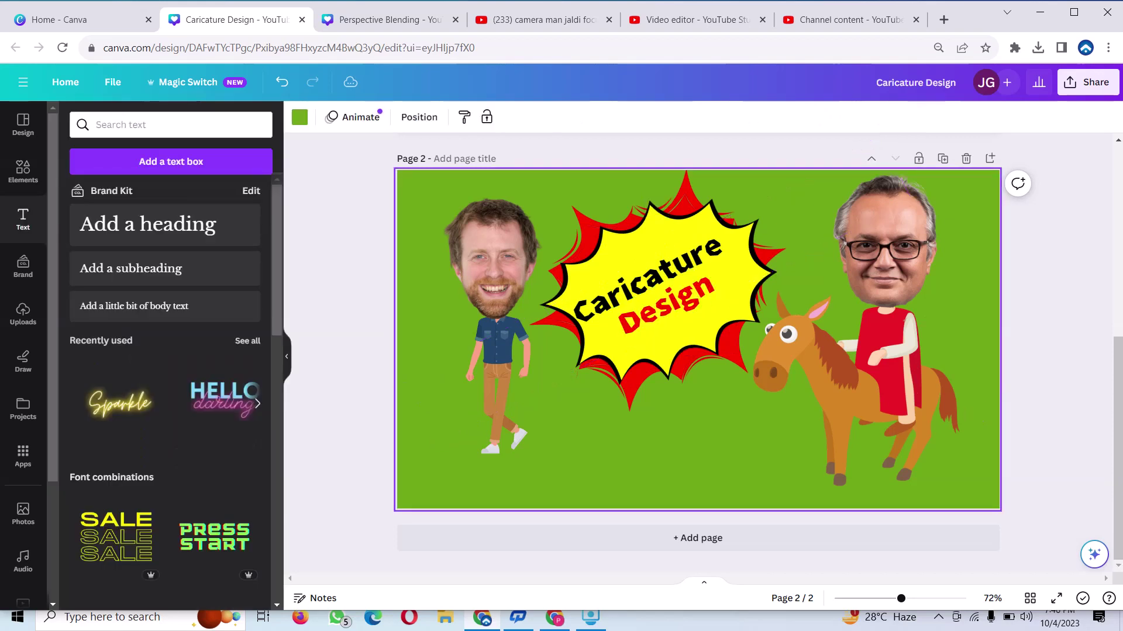